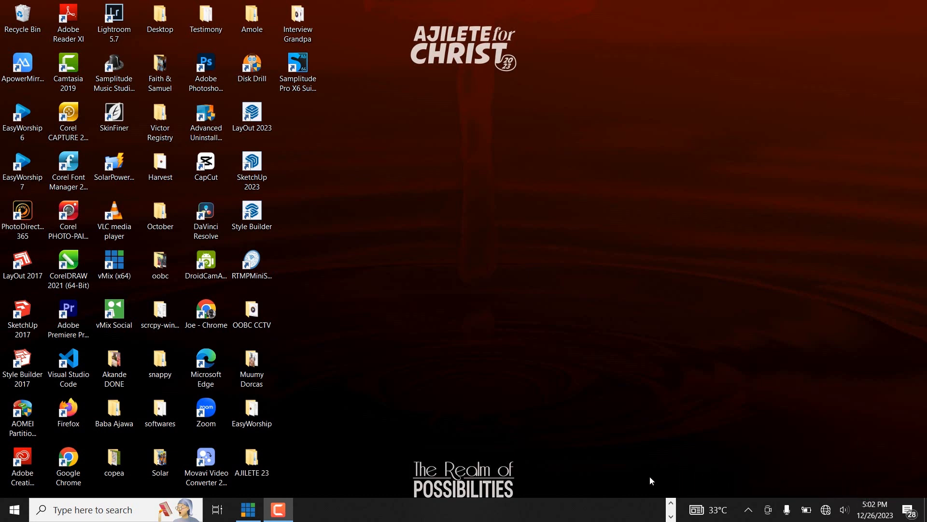
Step: Switch to vMix and select the second Blank input
click(248, 510)
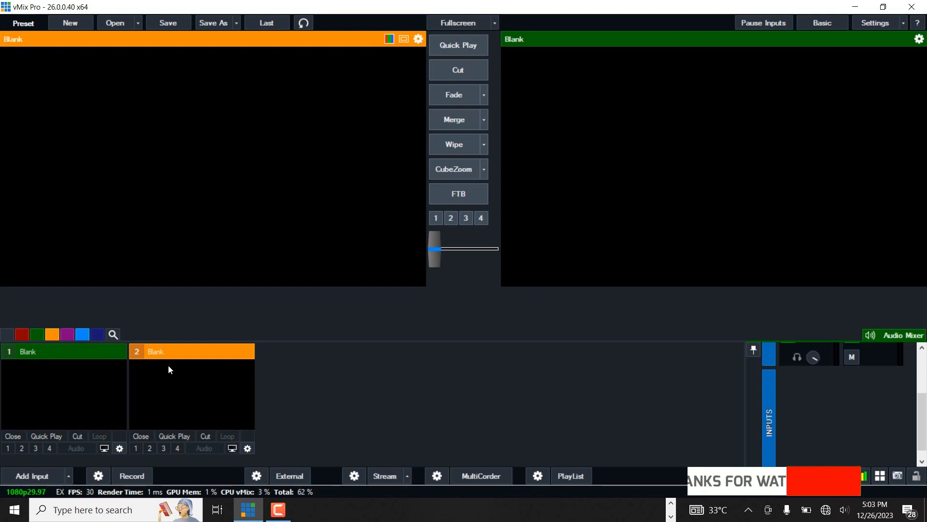
click(104, 366)
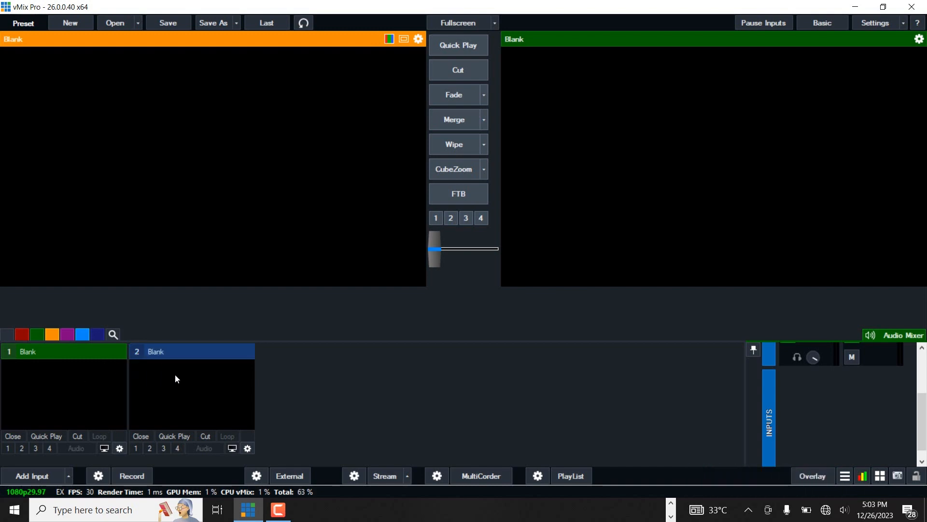
click(175, 374)
click(88, 373)
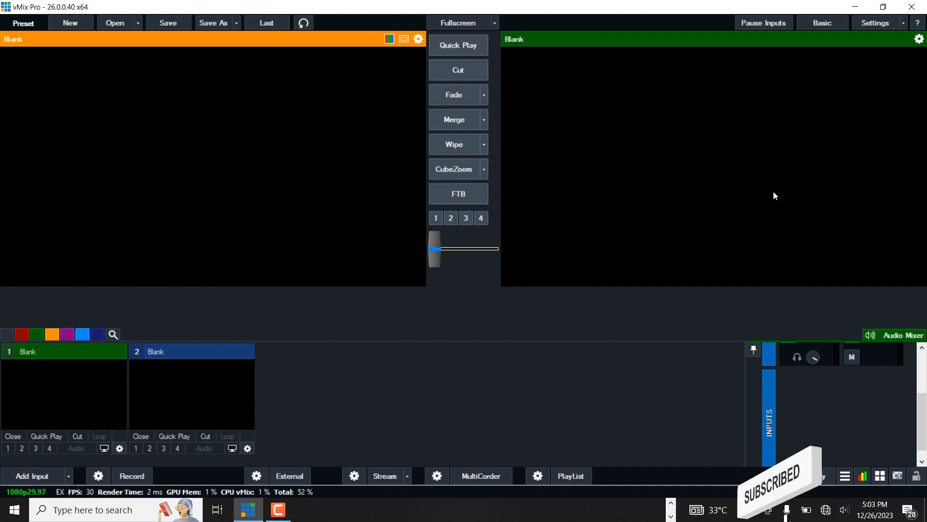
Step: Open the Shortcuts settings, add a new shortcut, and set its key to C
click(867, 27)
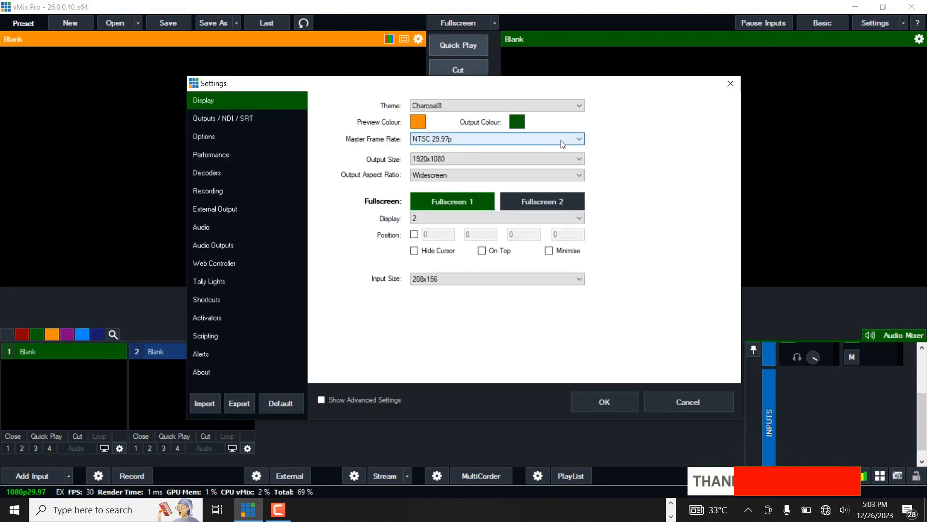
click(213, 303)
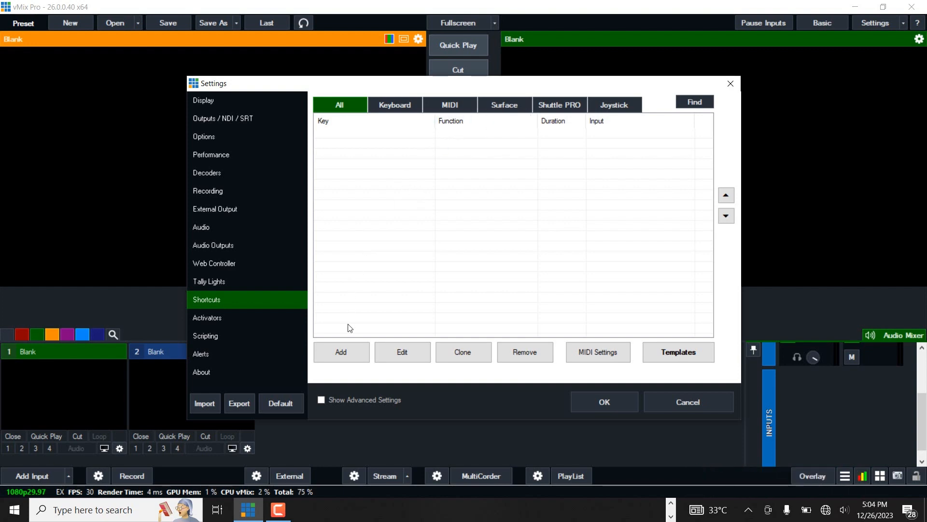
click(347, 352)
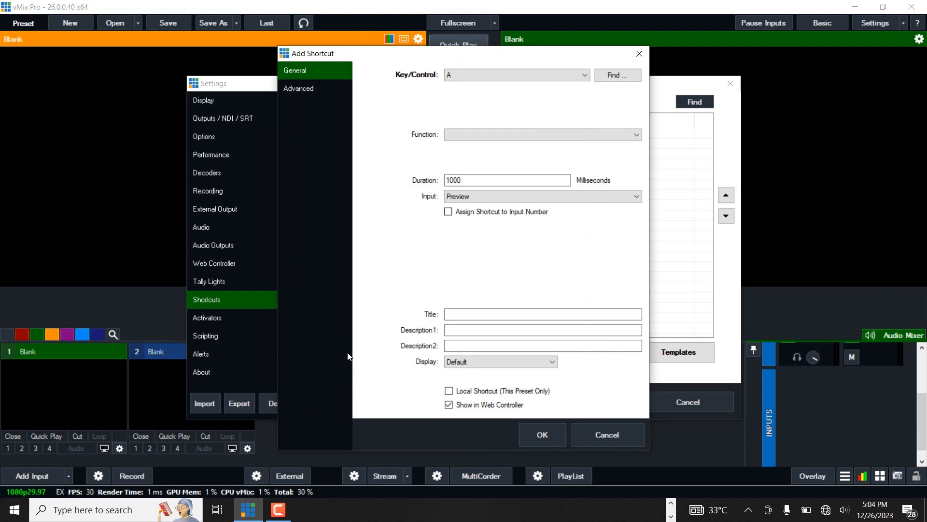
click(500, 76)
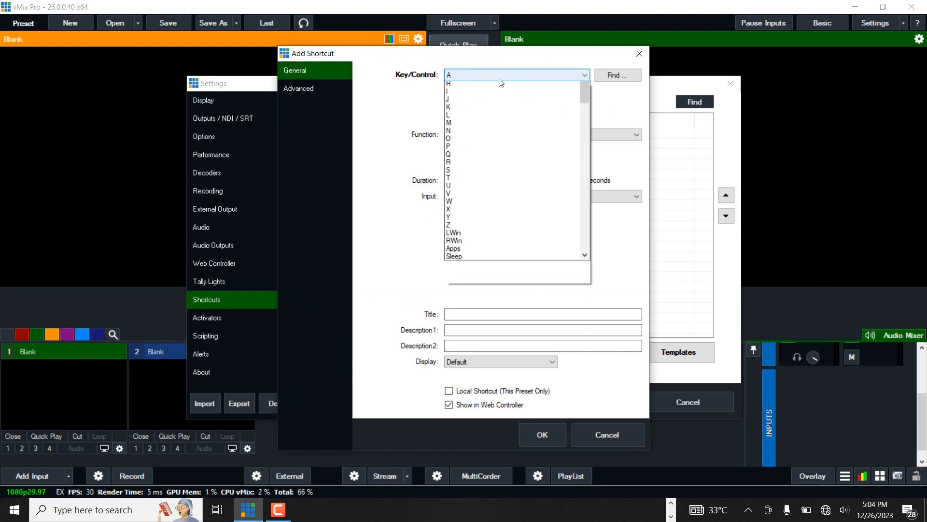
click(500, 79)
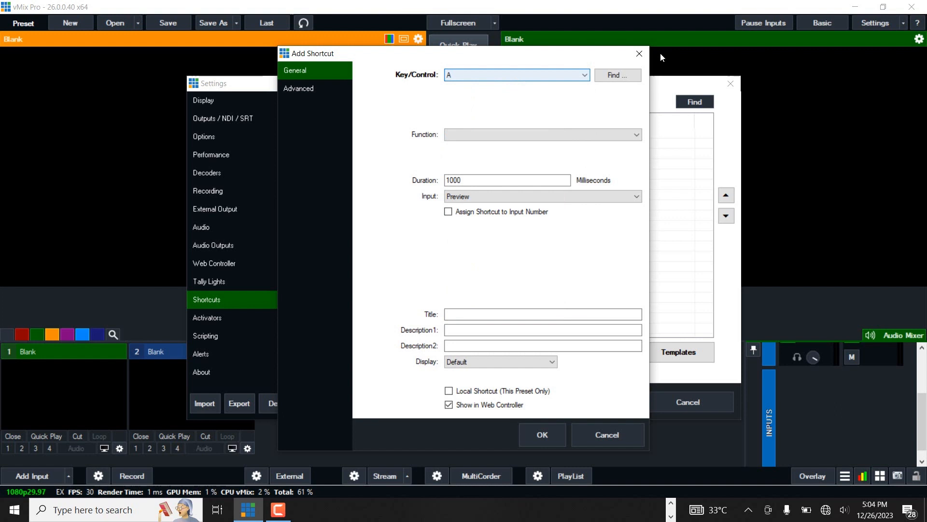
click(616, 77)
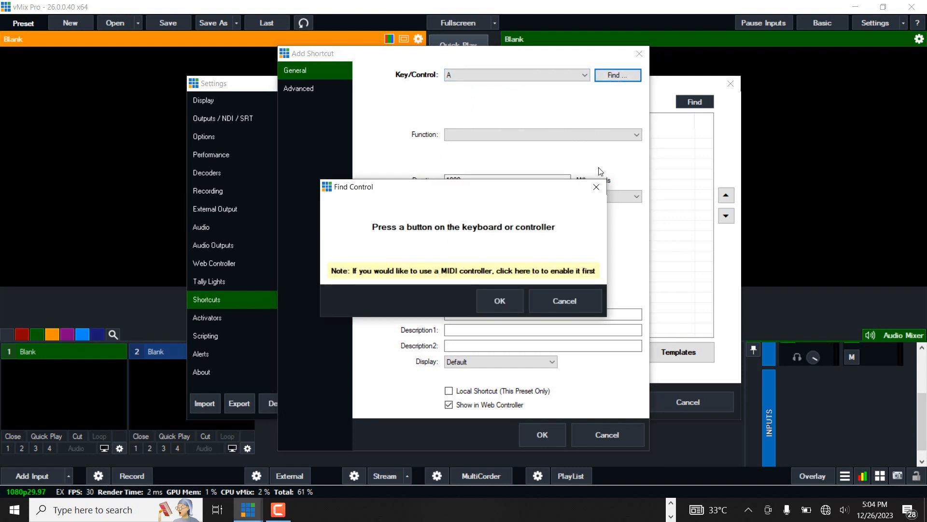
click(597, 187)
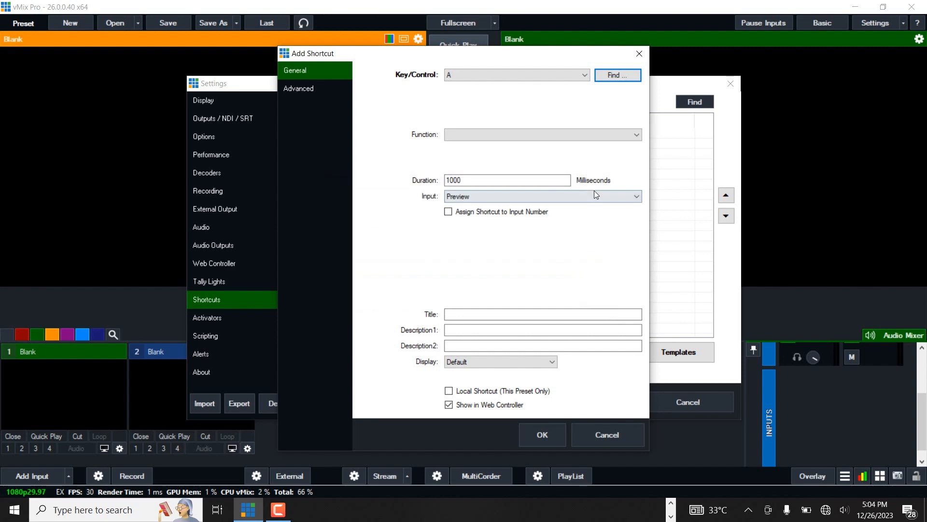
click(532, 77)
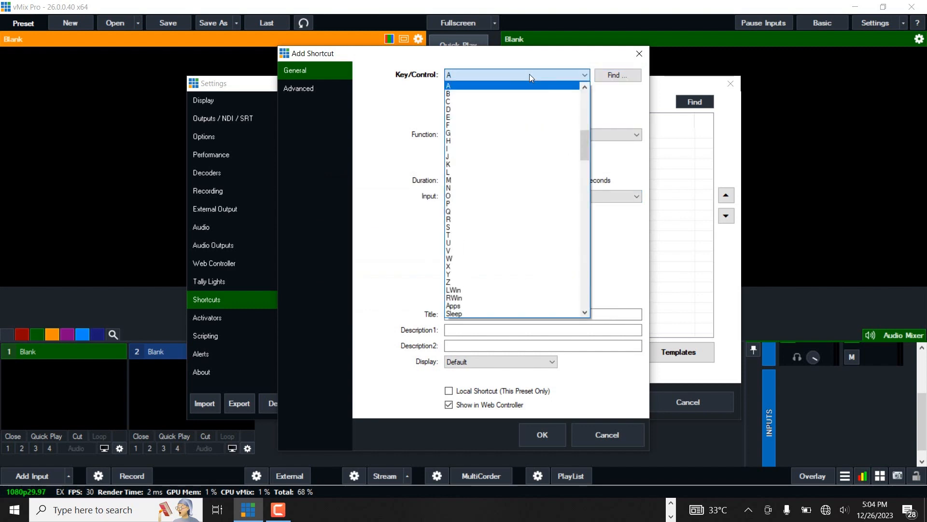
click(492, 102)
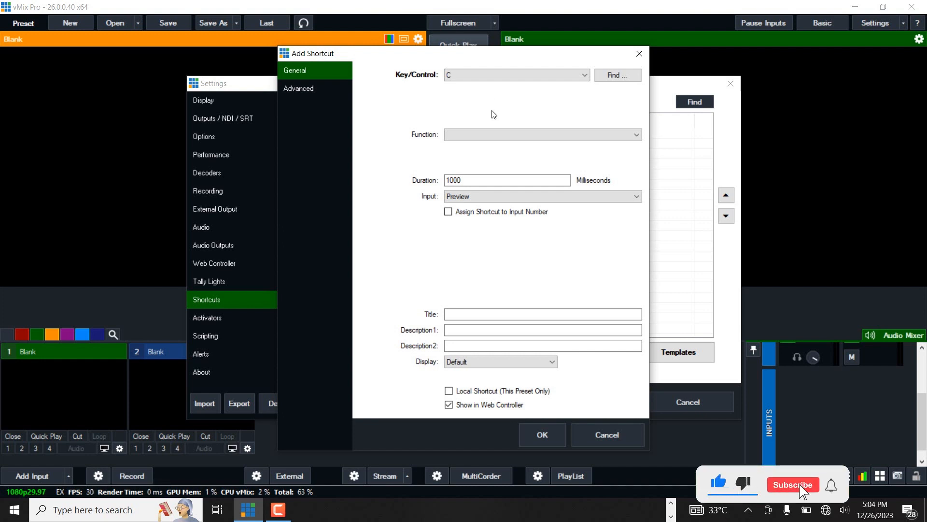
Step: Set the new shortcut's function to Cut and save the shortcut
click(477, 132)
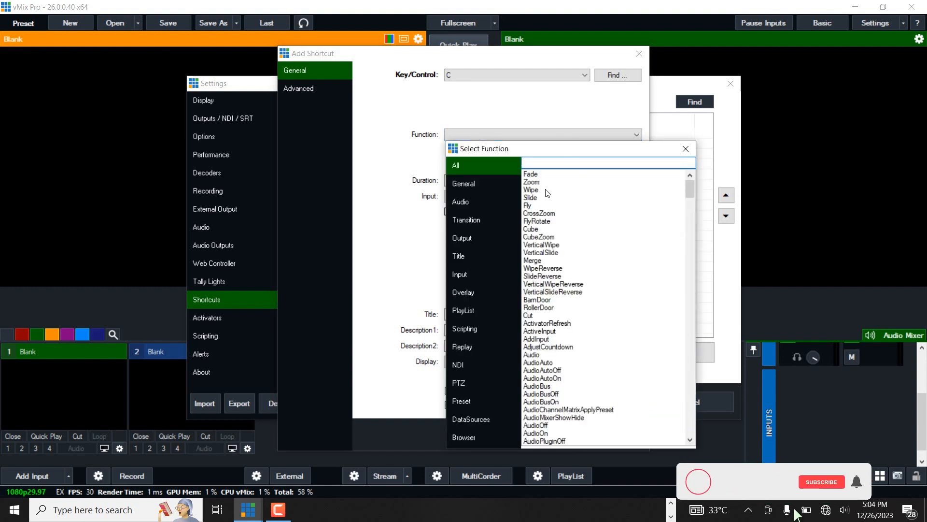
double_click(531, 316)
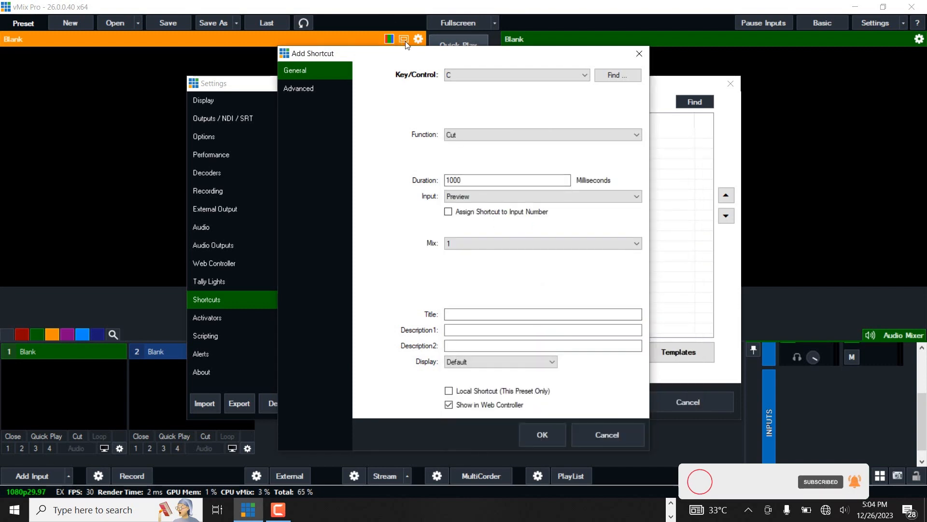
drag(405, 45, 427, 138)
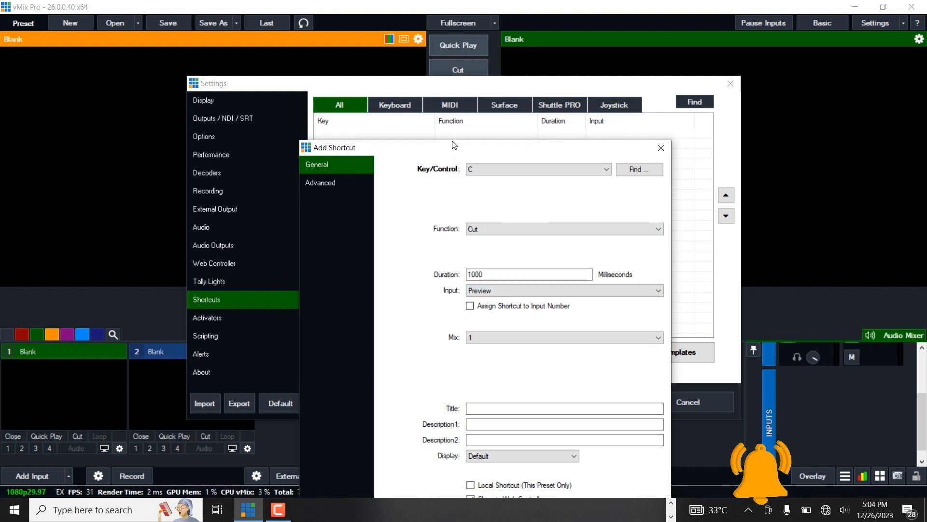
drag(454, 145, 450, 73)
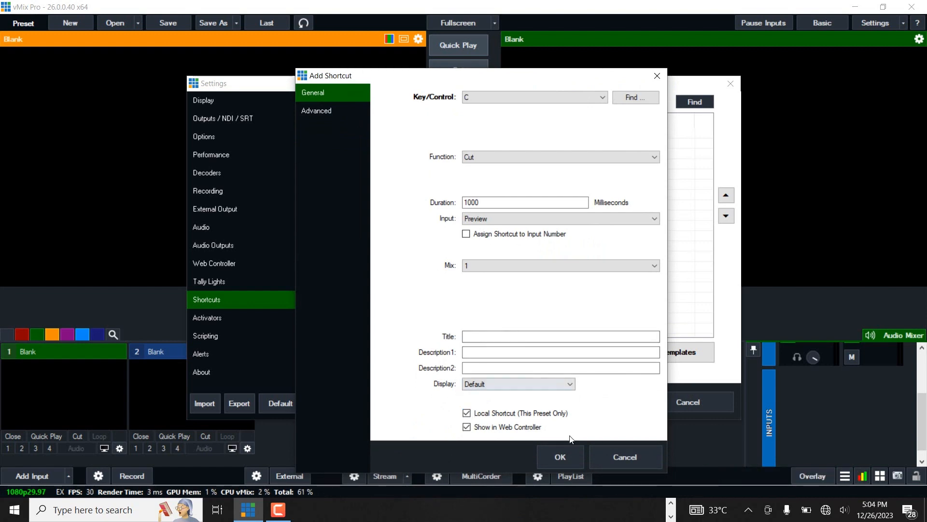
click(559, 456)
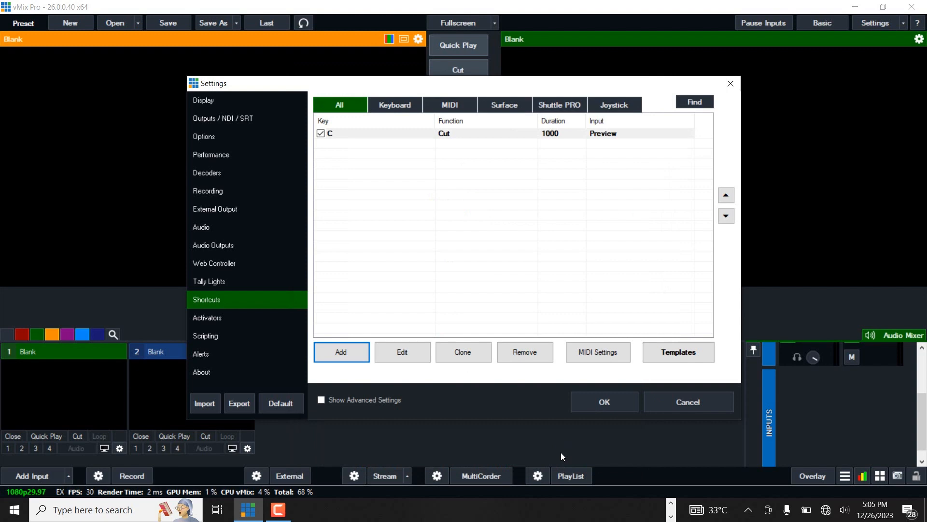
Step: Add a second shortcut with key F and the Fade function, and save it
click(349, 352)
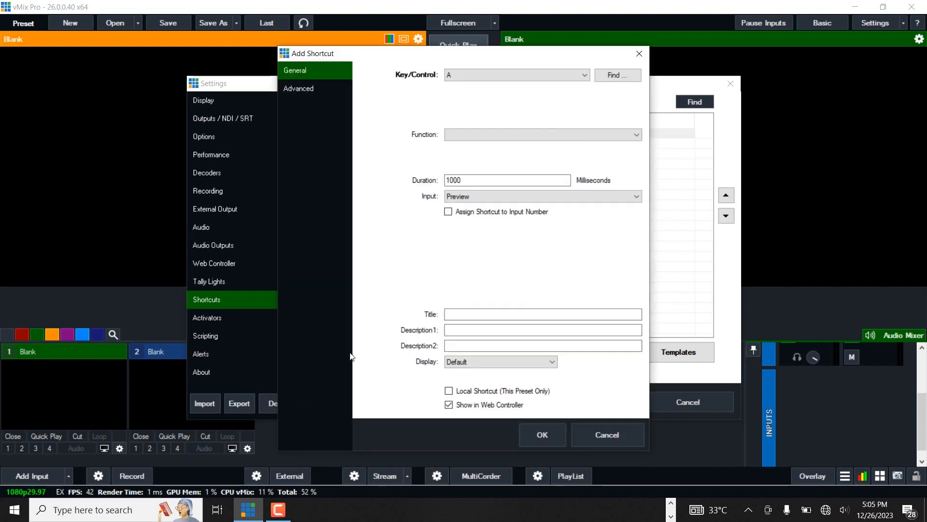
click(486, 76)
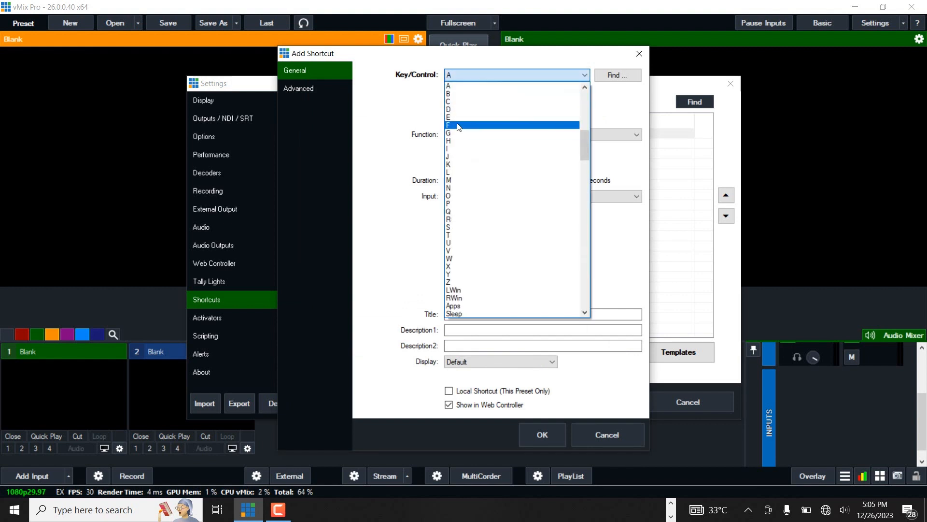
click(458, 124)
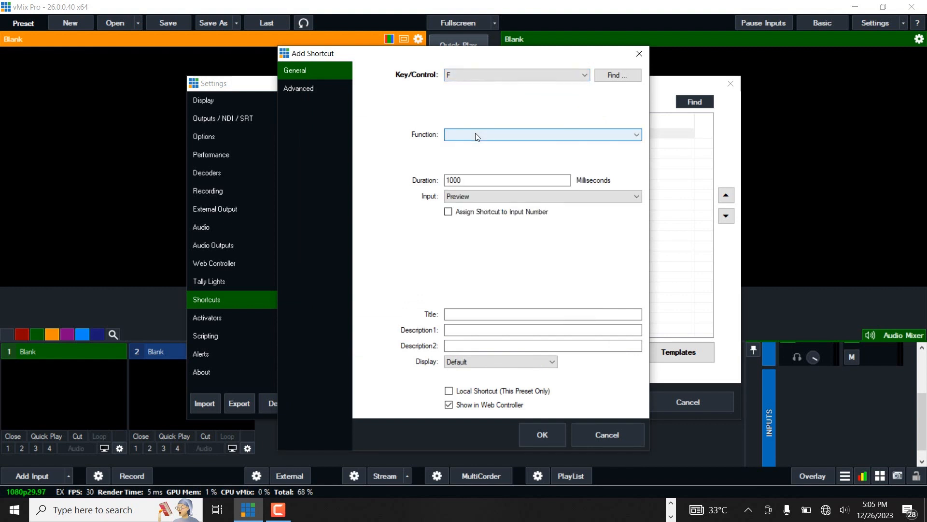
click(475, 135)
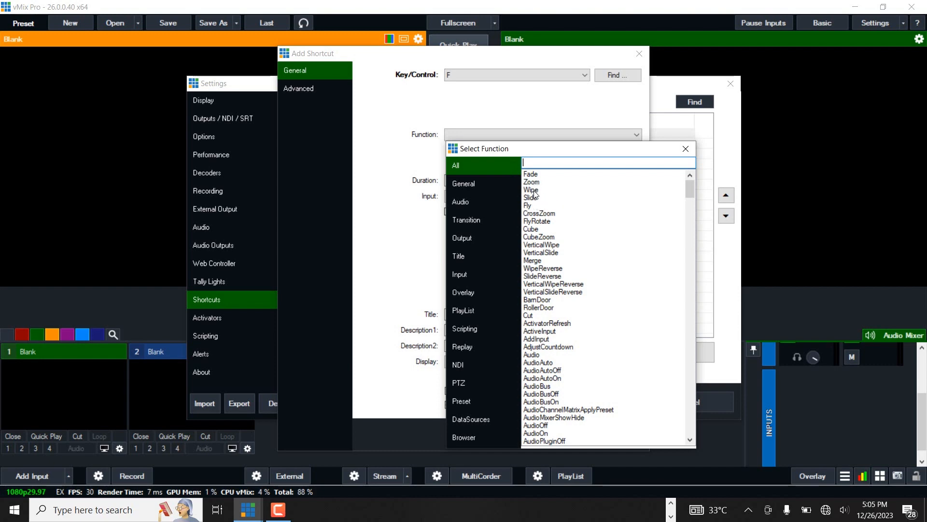
double_click(534, 174)
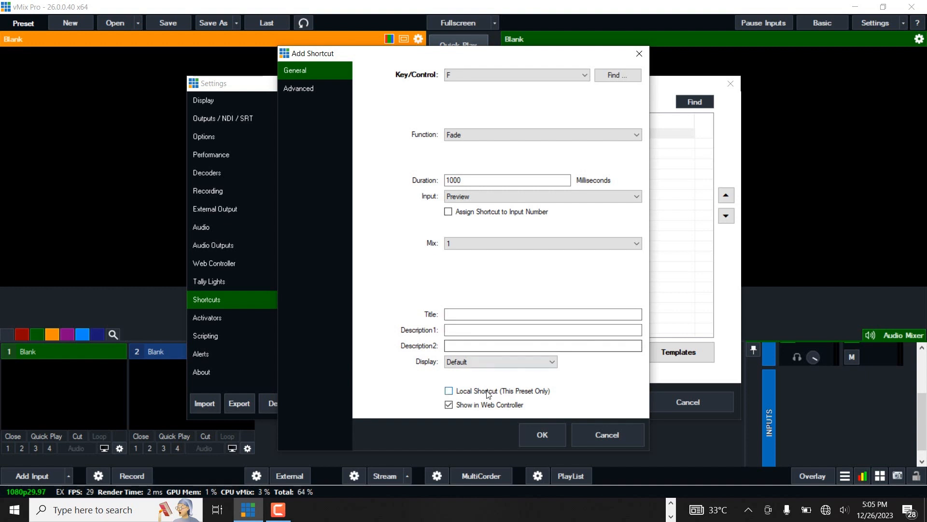
click(529, 430)
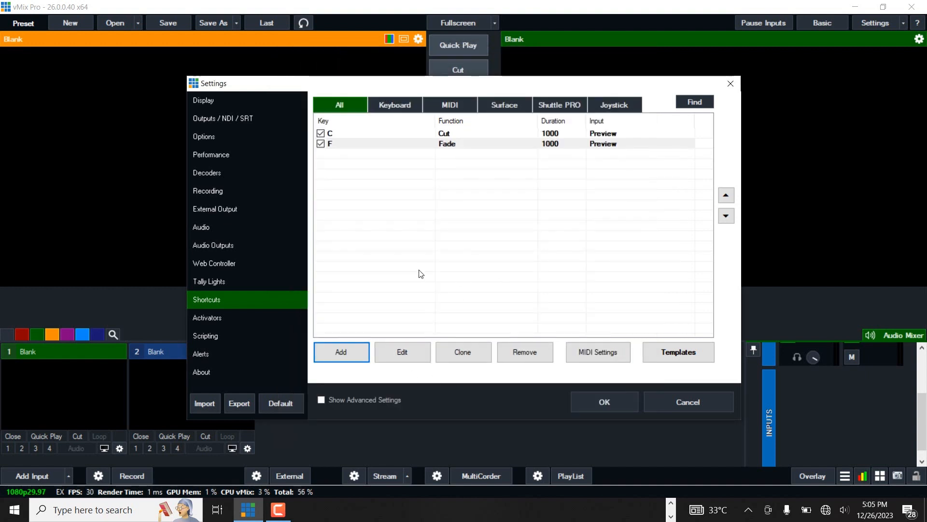
Step: Add a third shortcut and capture the 1 key as its control
click(341, 352)
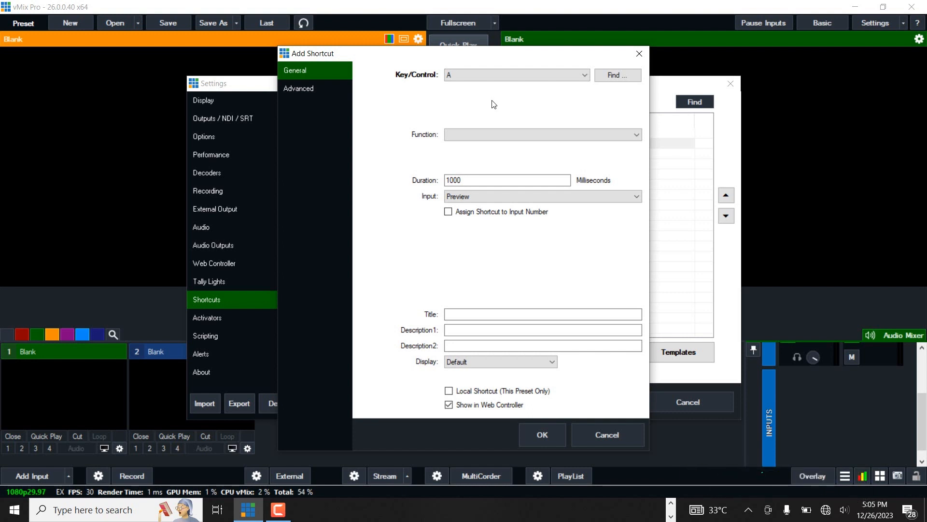
click(477, 77)
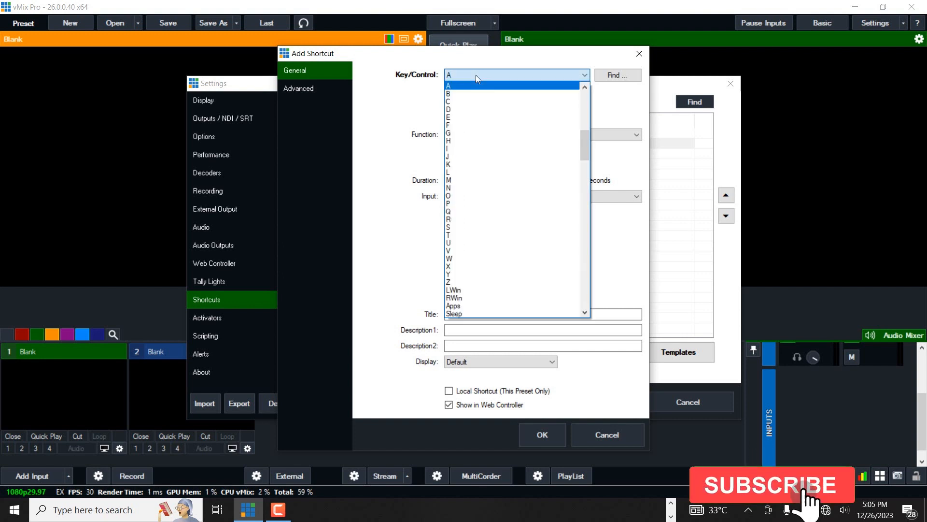
click(617, 76)
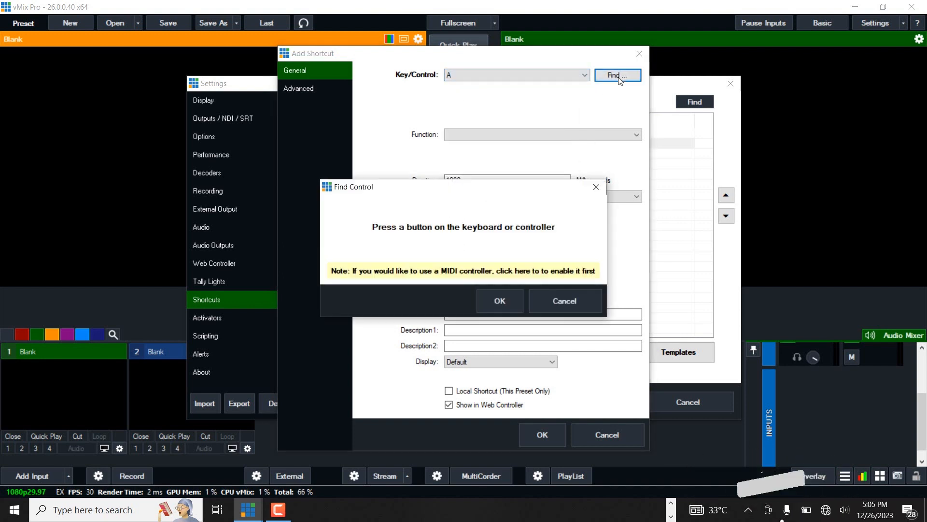
key(1)
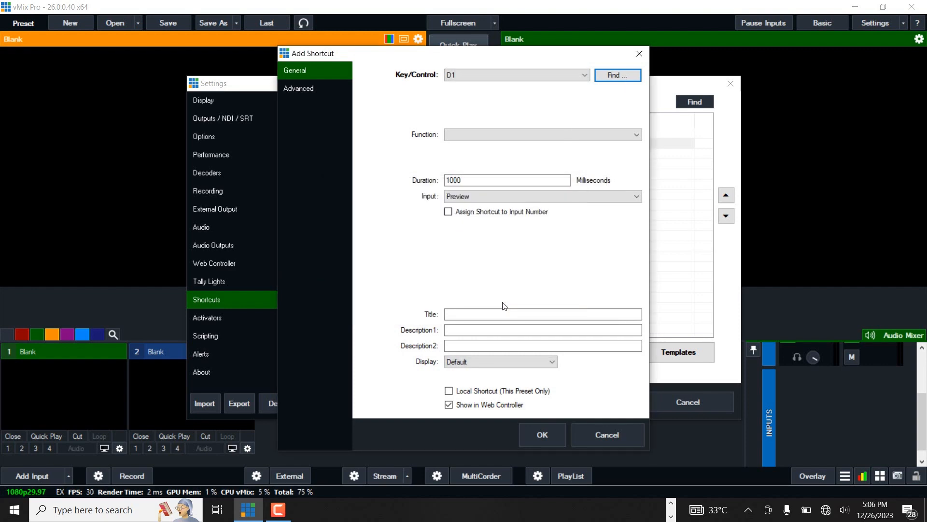
Step: Set the third shortcut's function to OverlayInput1 from the Overlay category
click(502, 140)
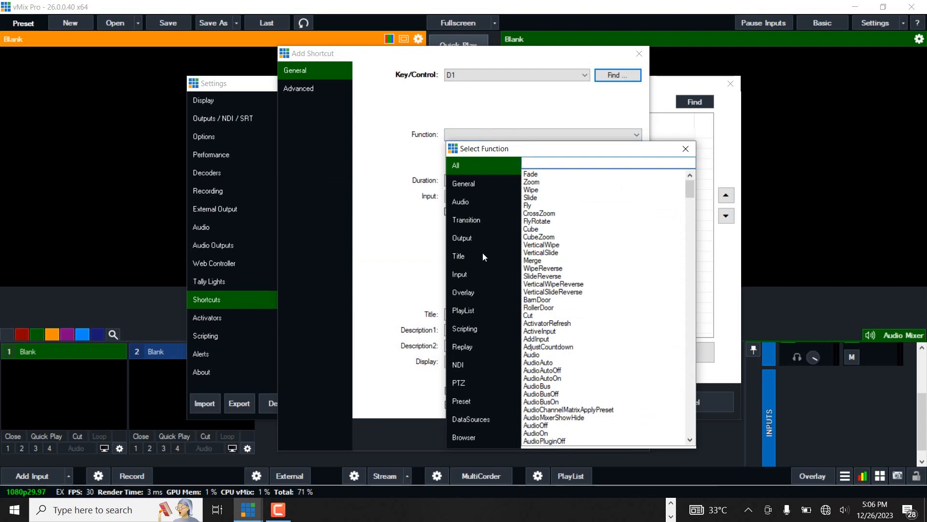
click(474, 291)
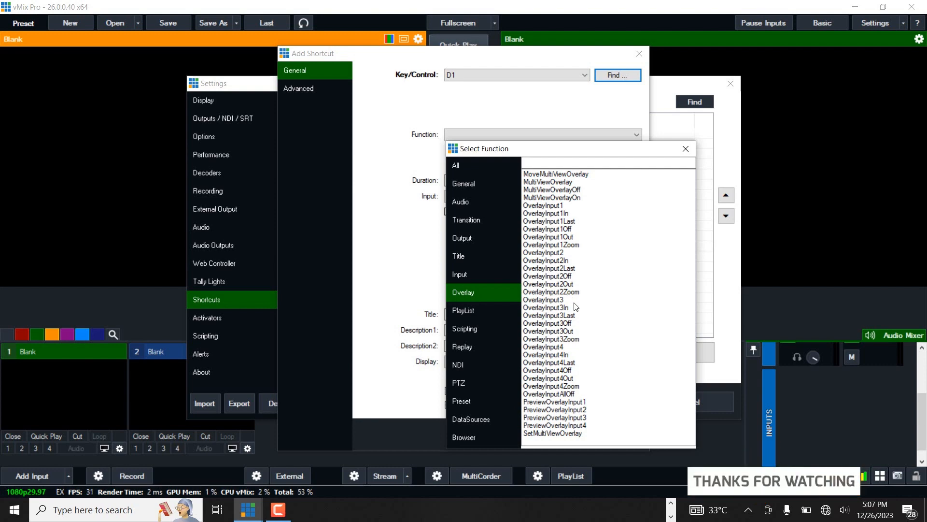
double_click(554, 207)
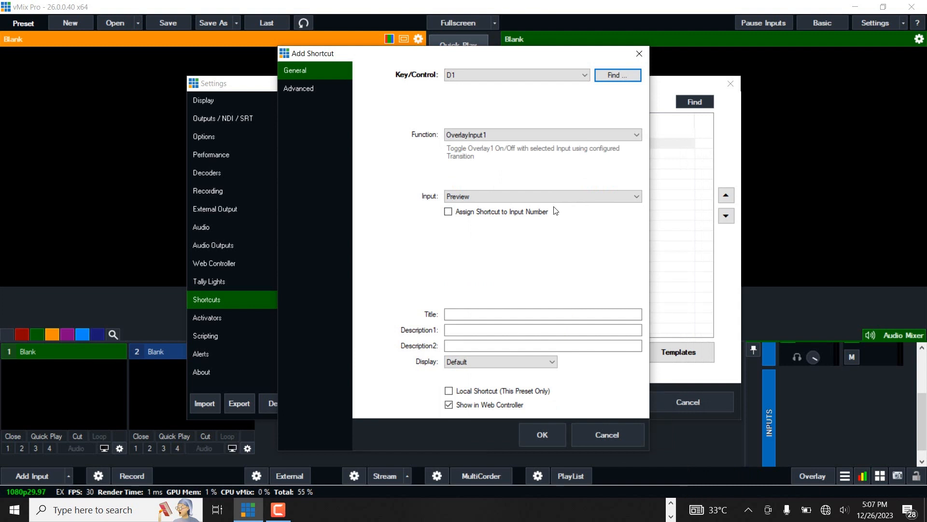
Step: Set the shortcut's input to 3 Input, make it a local shortcut, and save it
click(515, 199)
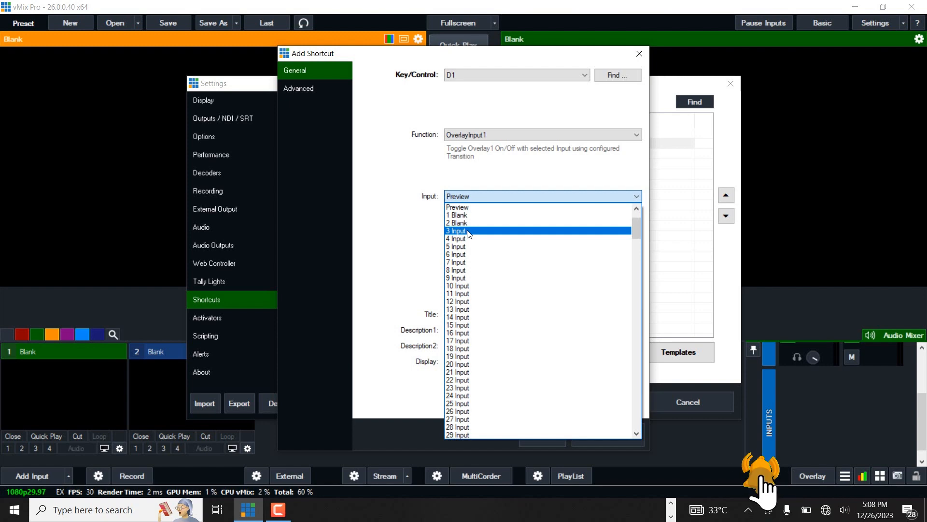
click(467, 231)
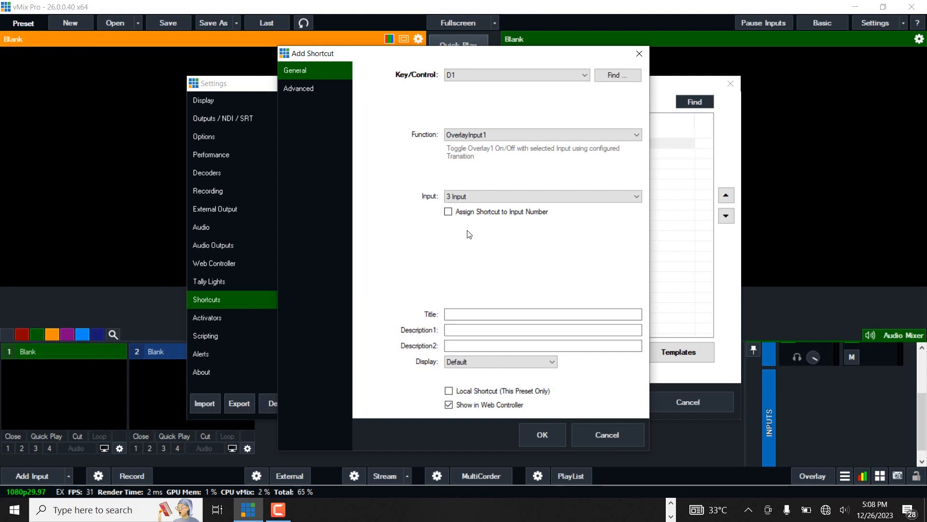
click(449, 391)
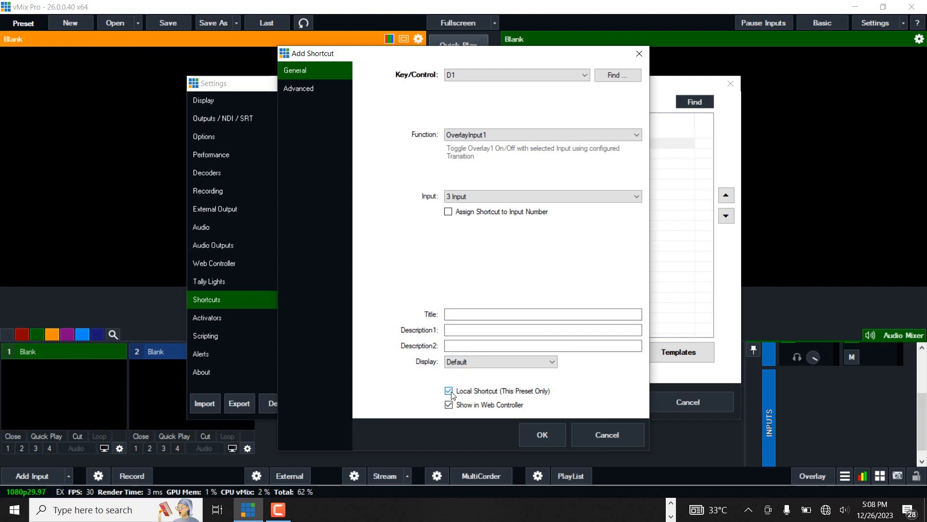
click(538, 429)
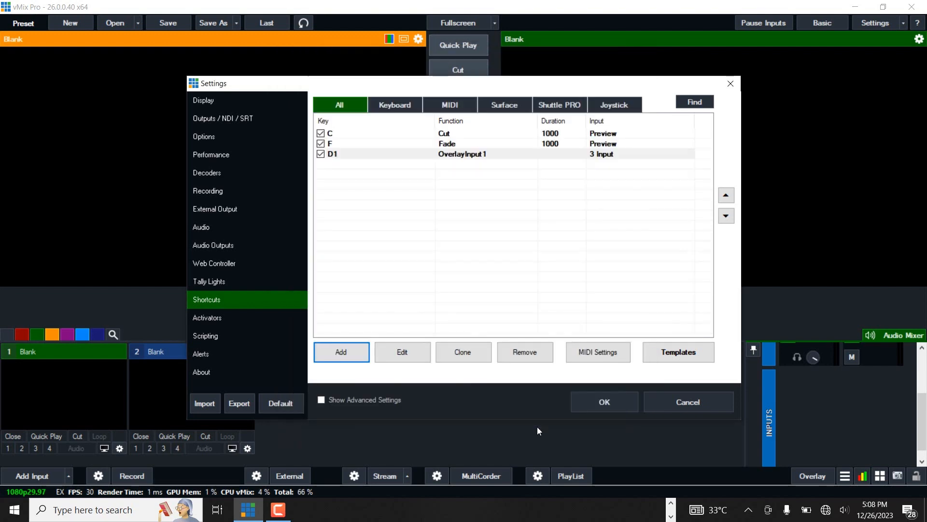
Step: Clone the D1 OverlayInput1 shortcut
click(468, 360)
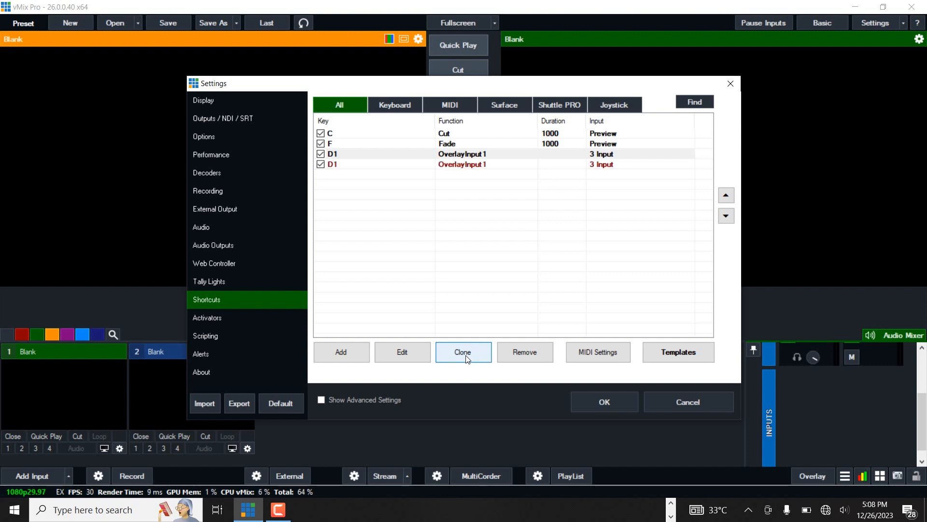
Step: Make two more clones of the D1 OverlayInput1 shortcut
click(468, 360)
click(468, 360)
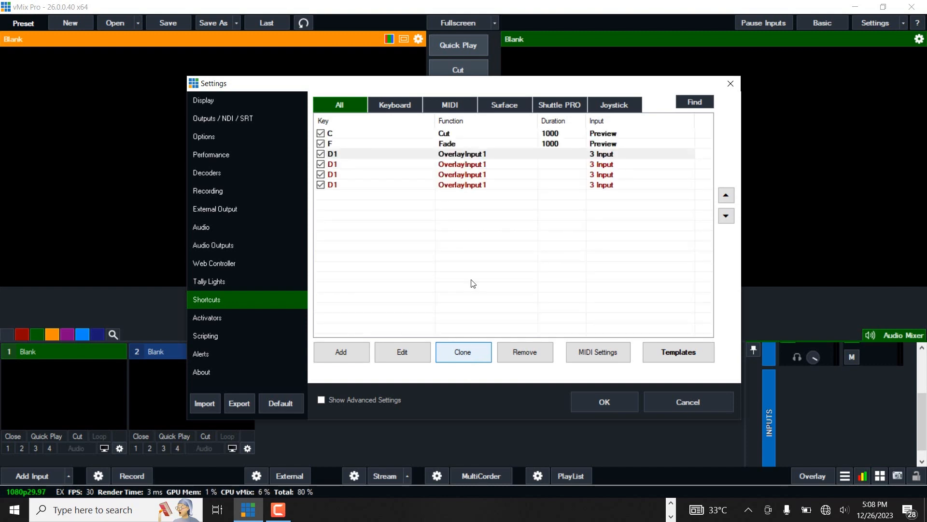
Step: Open the first cloned shortcut for editing and set its input to 4 Input
click(470, 167)
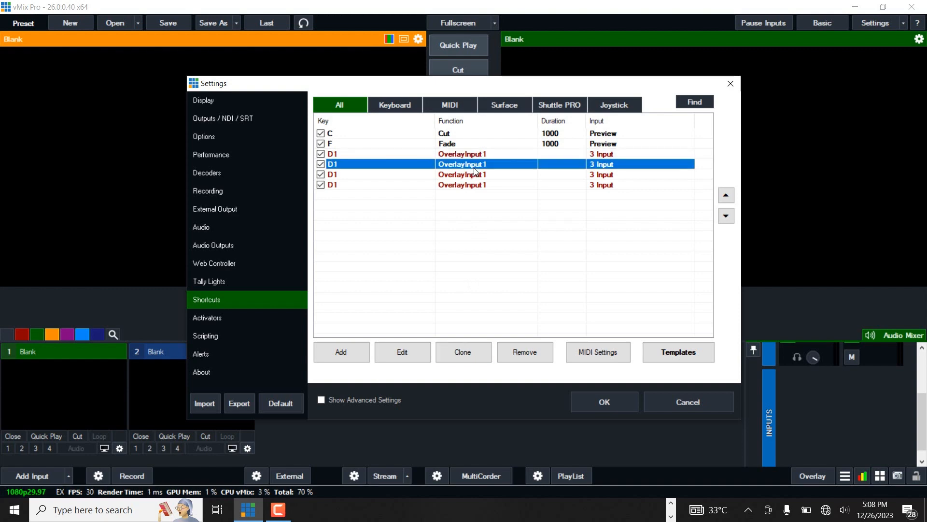
click(408, 353)
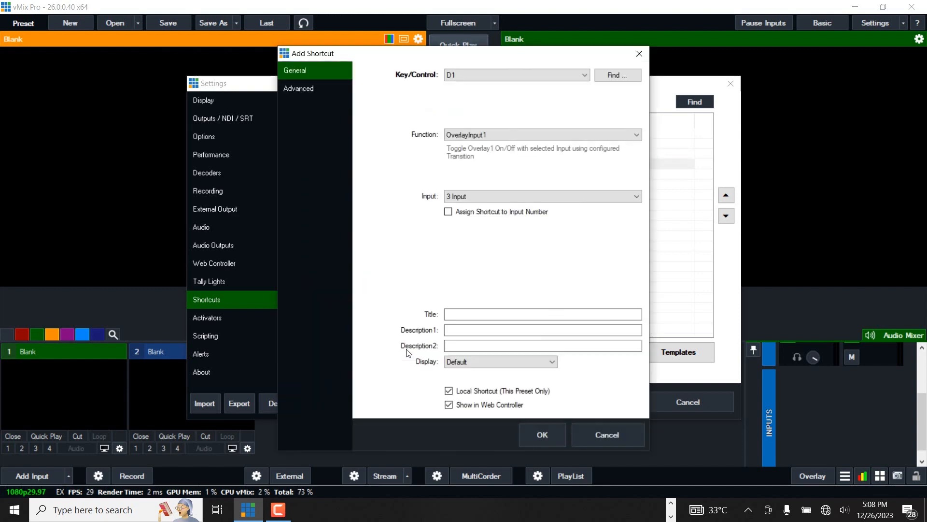
click(479, 195)
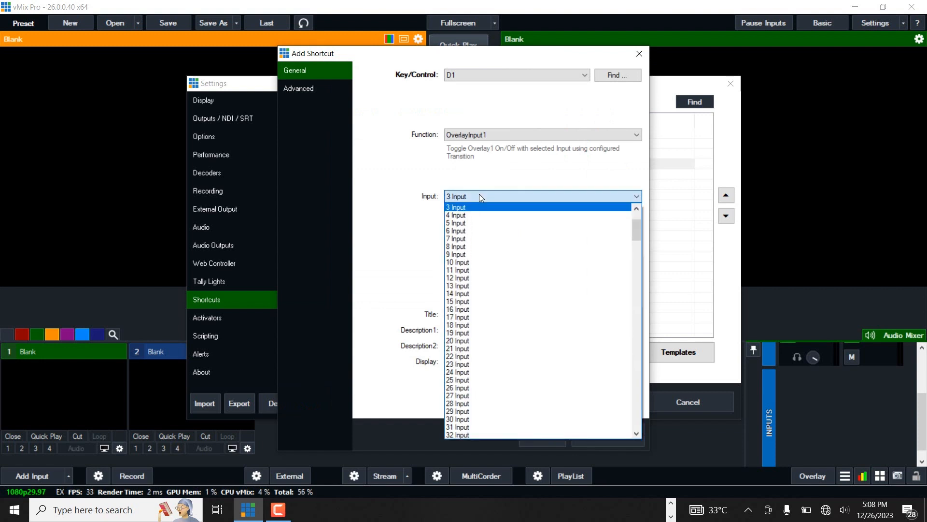
click(463, 215)
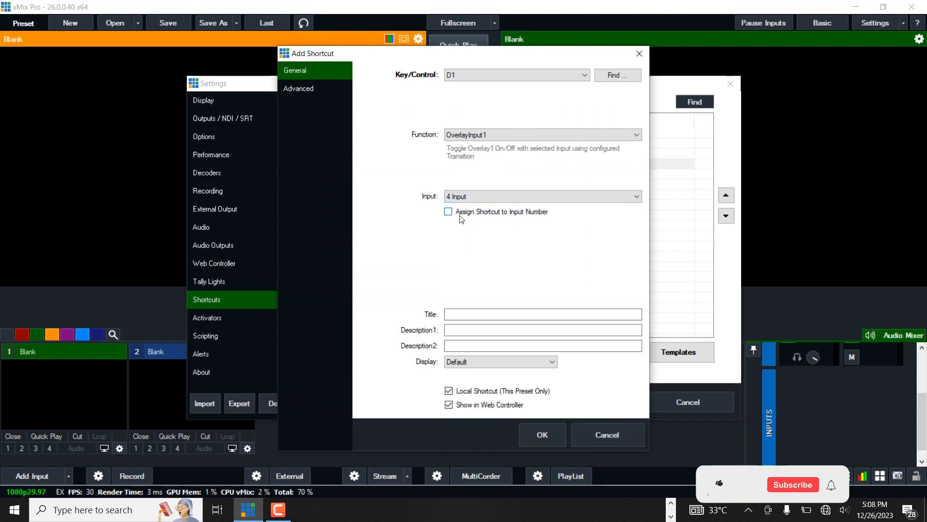
Step: Set that shortcut's function to OverlayInput2, capture the 2 key as its control, and save it
click(505, 137)
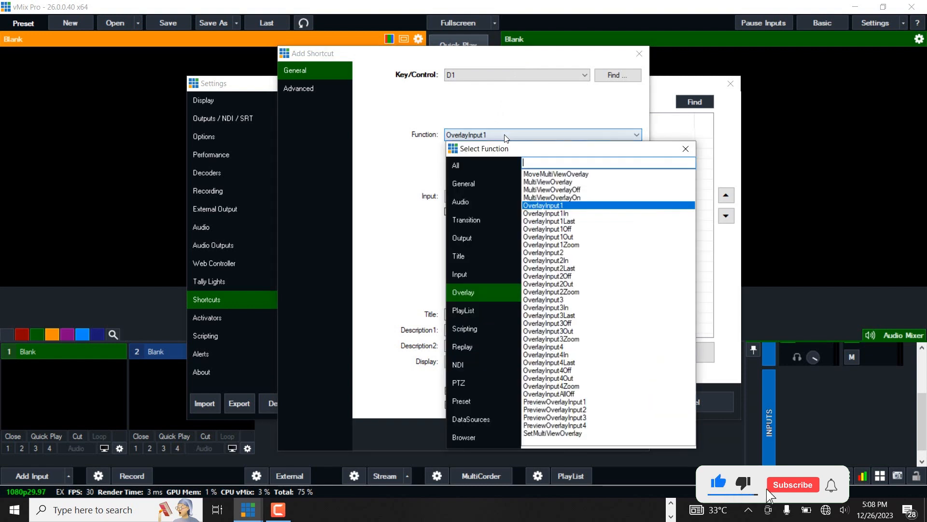
double_click(557, 253)
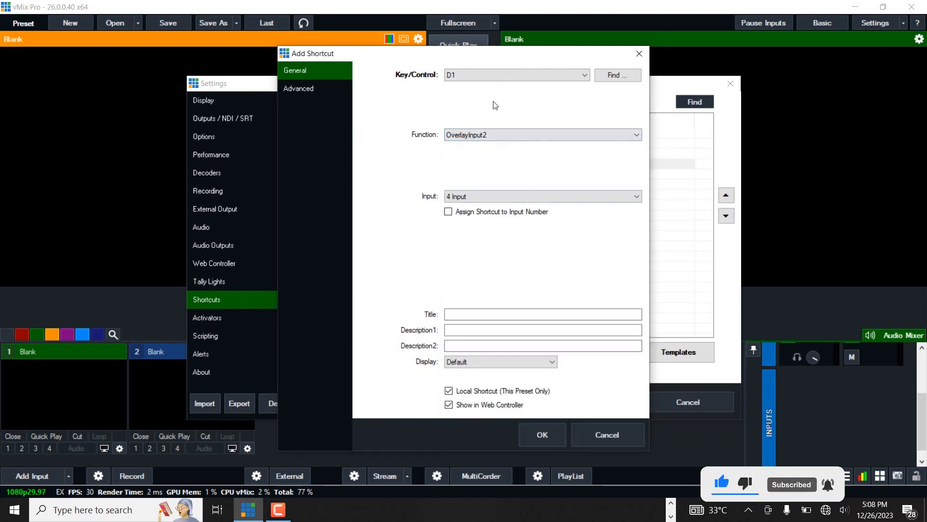
click(614, 76)
key(2)
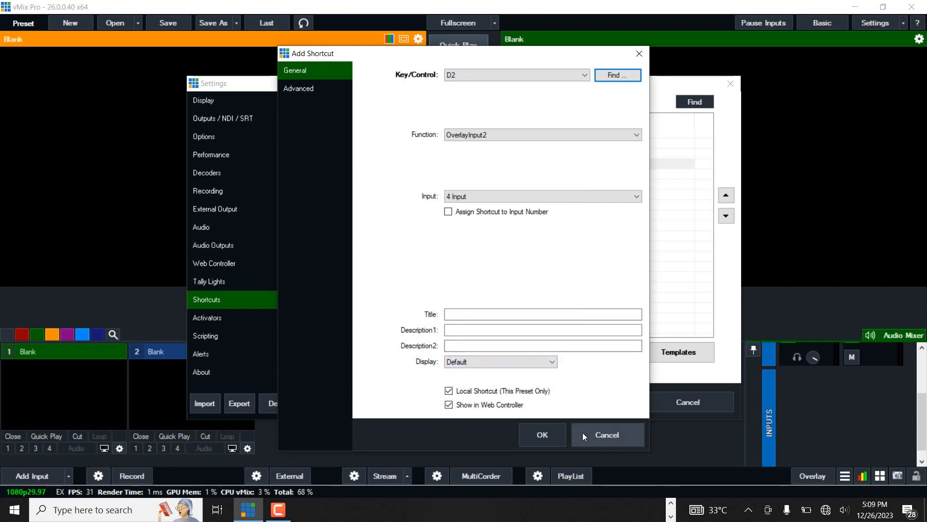
click(550, 434)
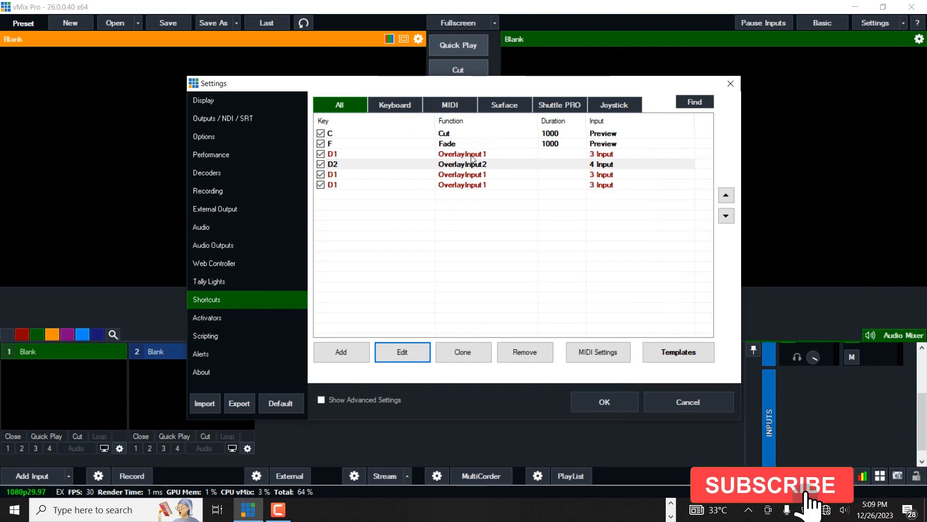
Step: Open the next cloned shortcut for editing and set its input to 5 Input
click(476, 174)
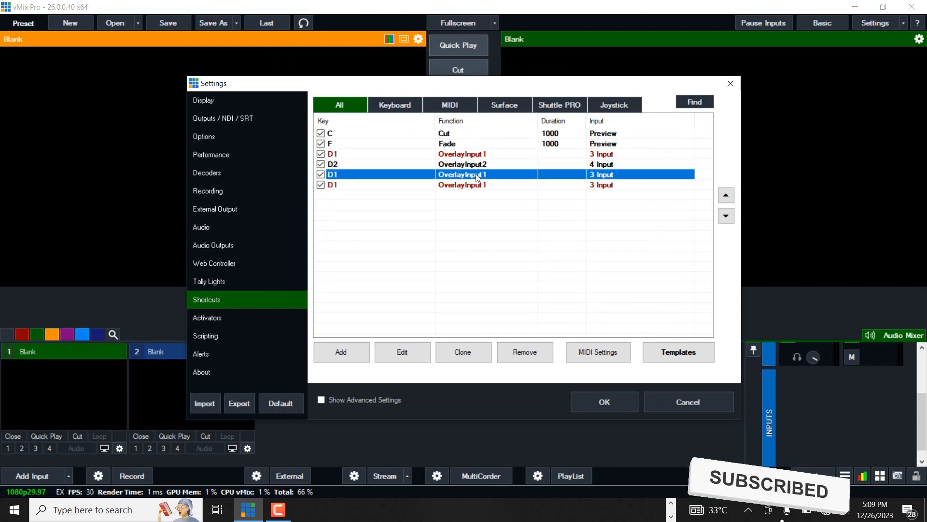
click(401, 352)
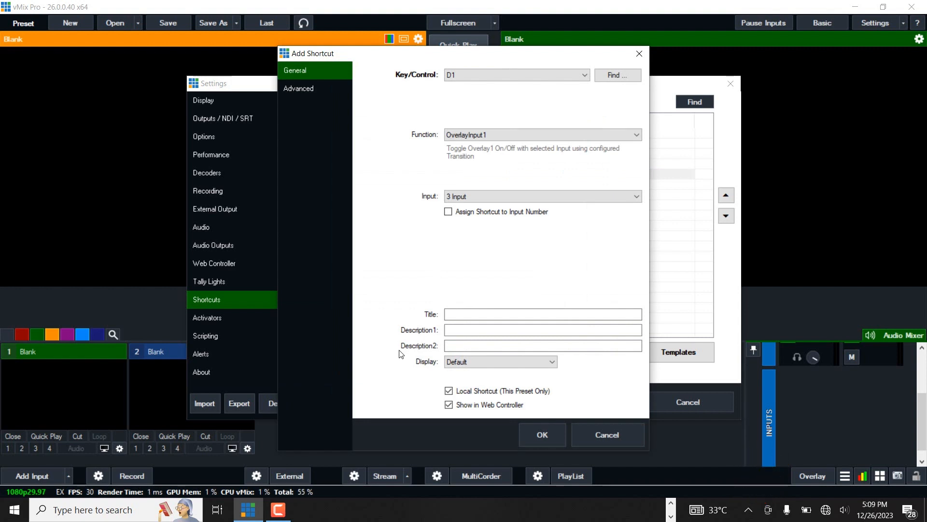
click(472, 197)
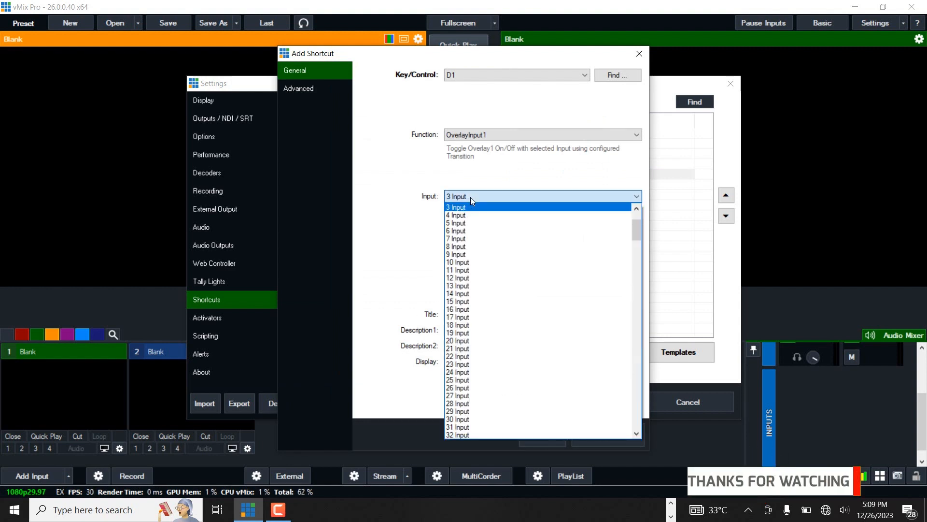
click(471, 198)
click(472, 198)
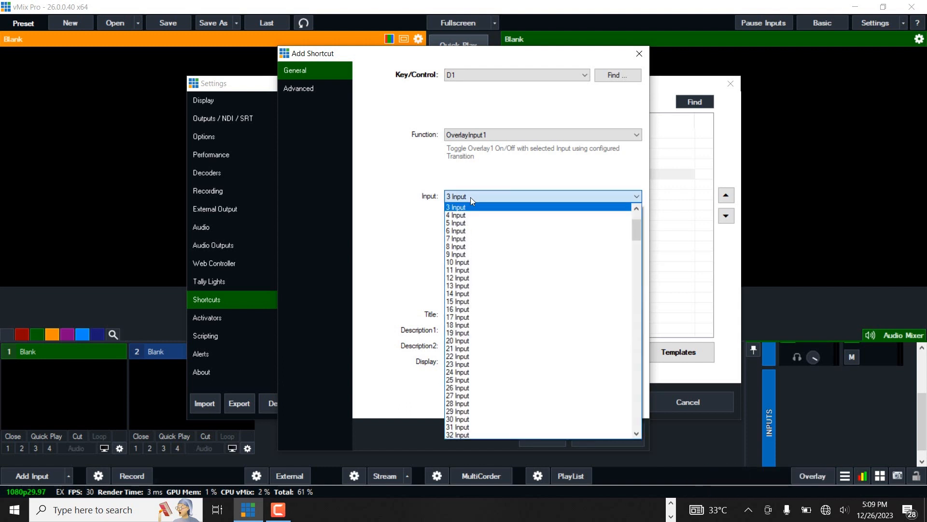
click(470, 197)
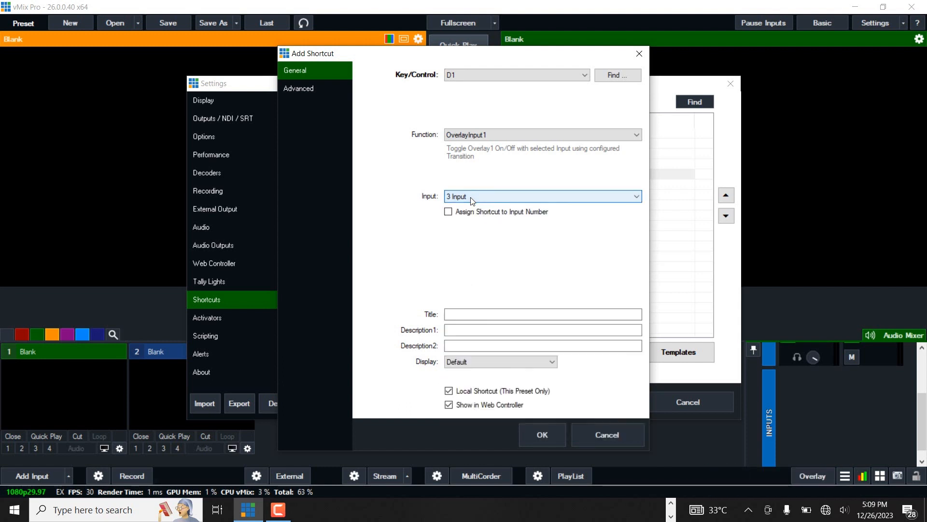
click(471, 197)
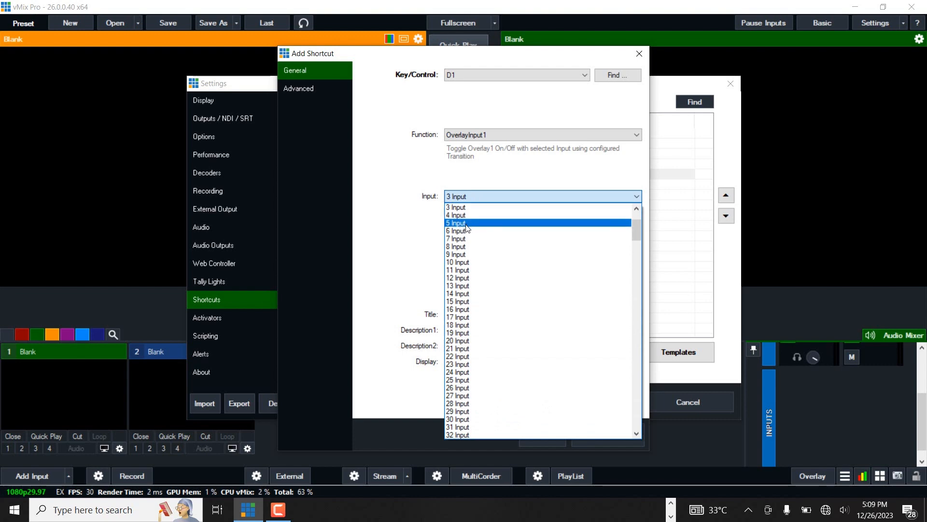
click(467, 223)
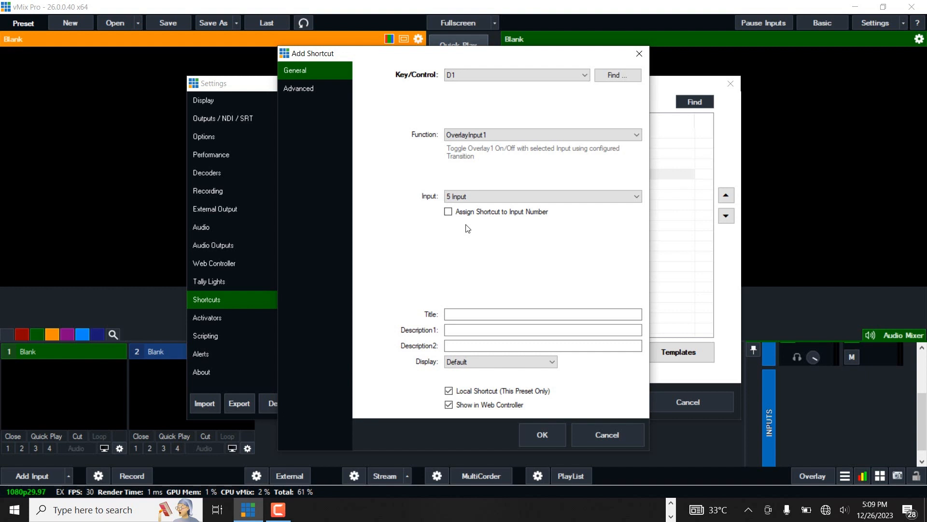
Step: Set that shortcut's function to OverlayInput3, capture the 3 key as its control, and save it
click(481, 134)
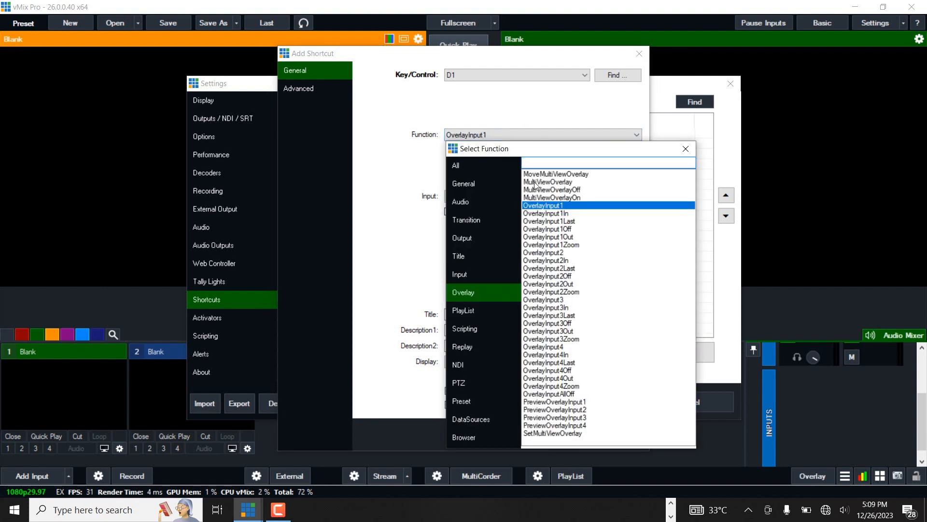
double_click(549, 300)
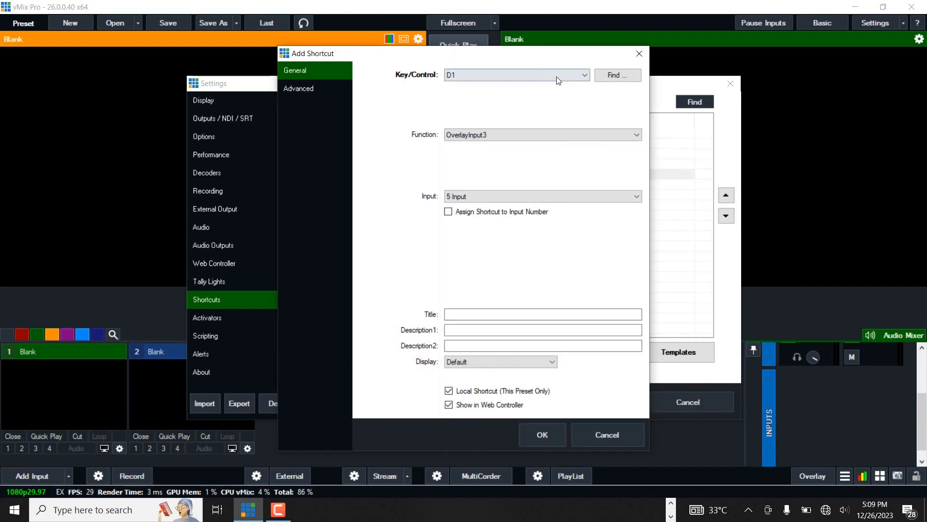
click(612, 85)
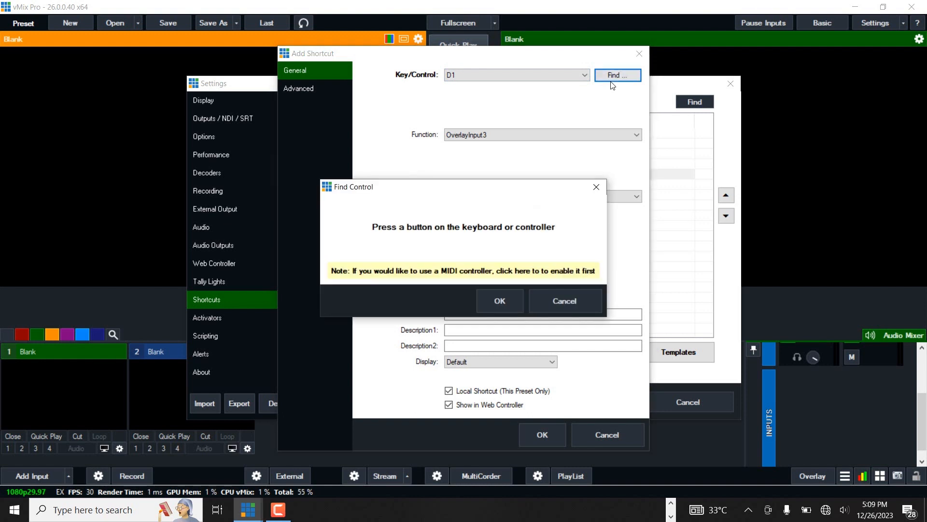
key(3)
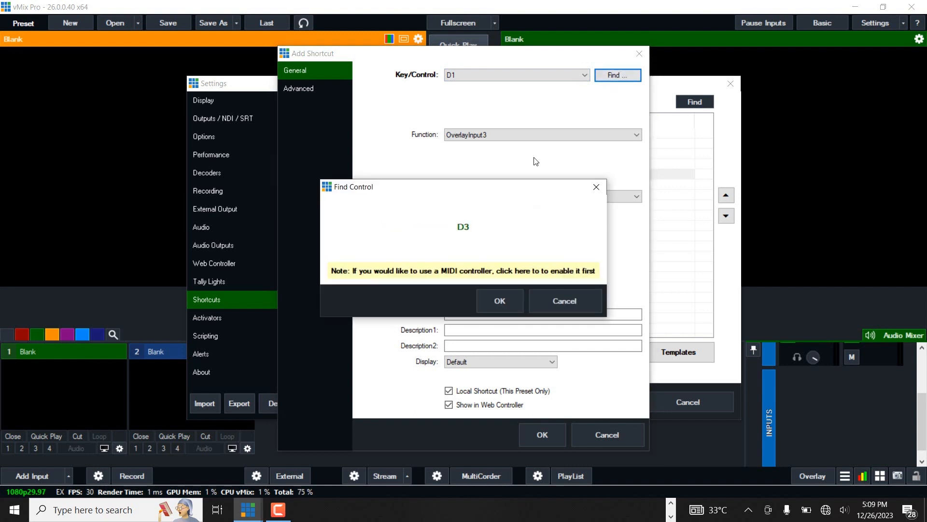
click(498, 298)
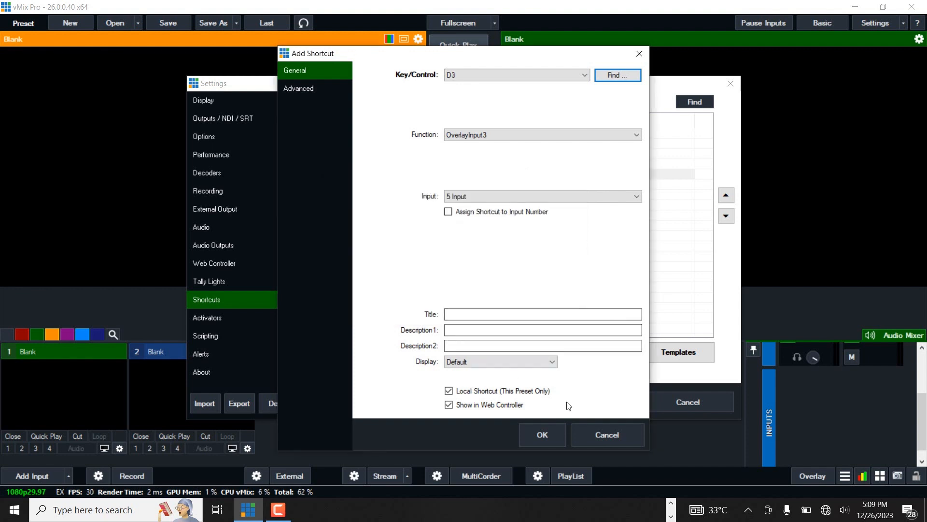
click(539, 434)
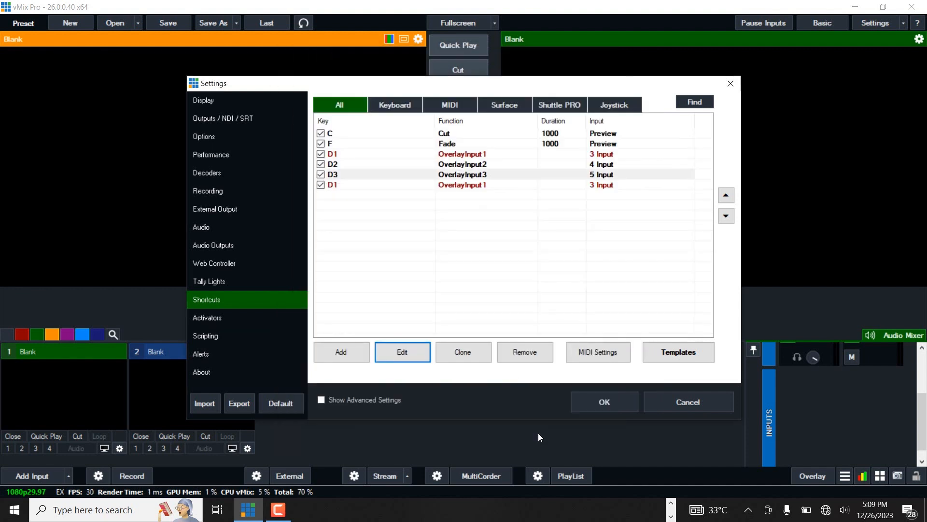
Step: Open the last cloned shortcut for editing and set its input to 6 Input
click(453, 185)
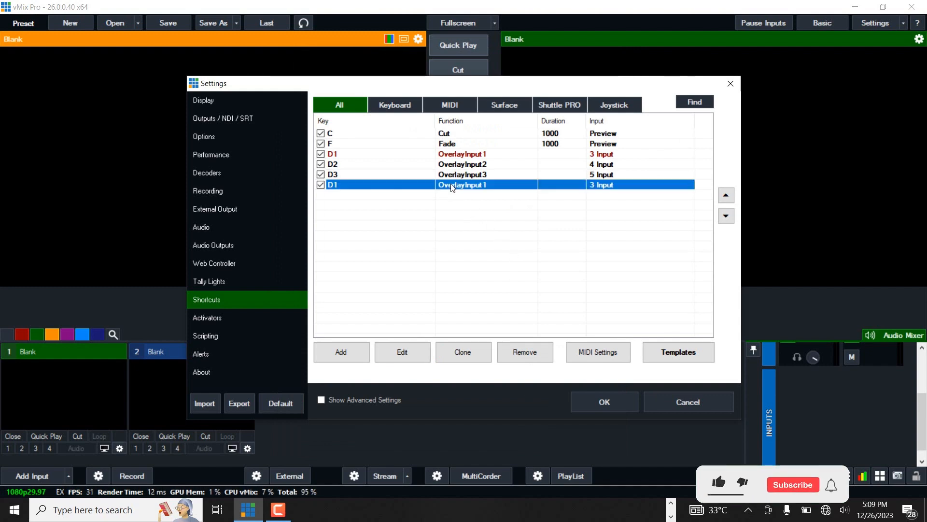
click(403, 353)
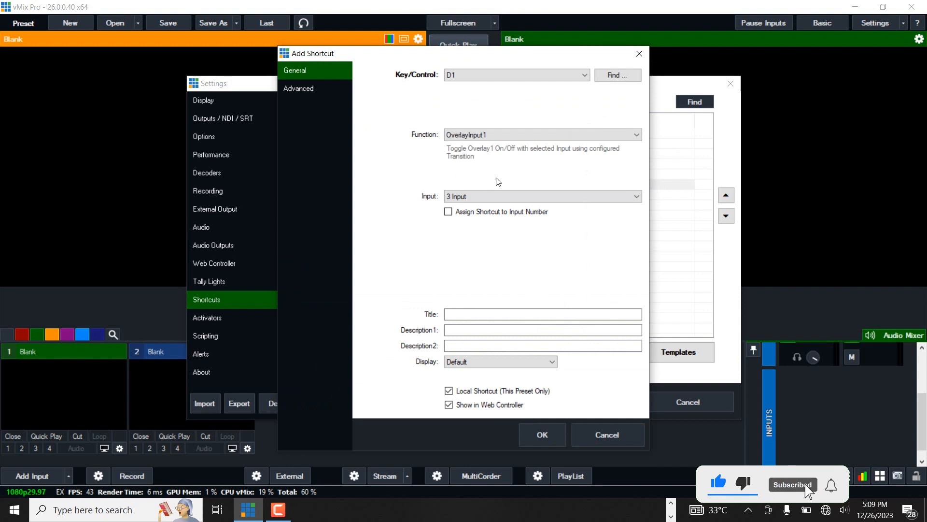
click(483, 202)
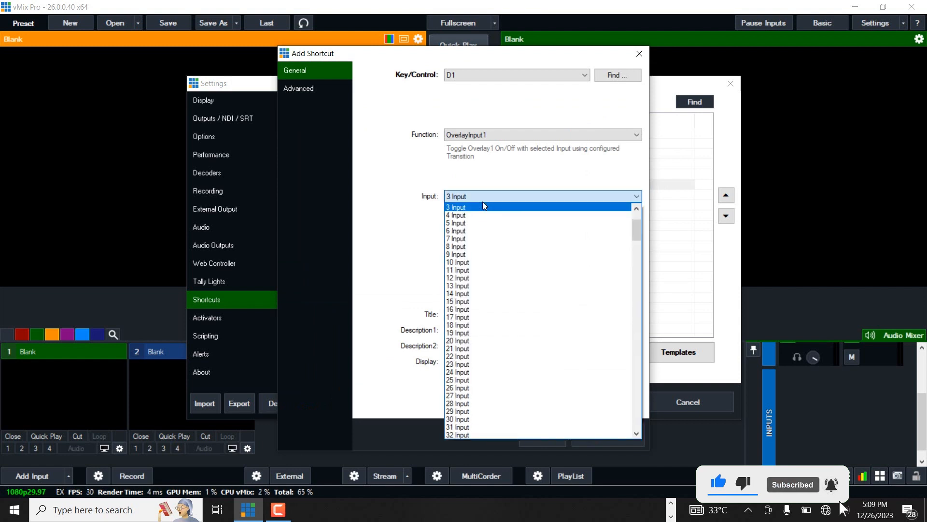
click(466, 230)
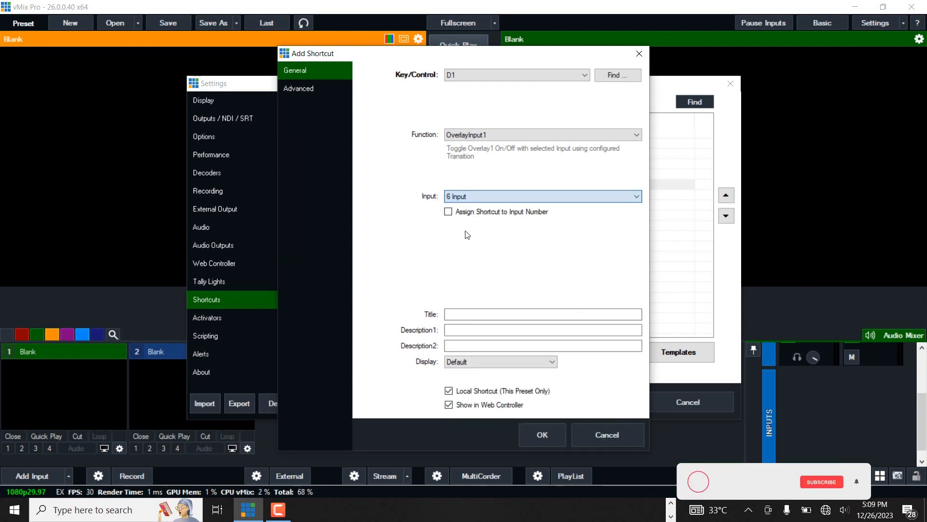
Step: Set that shortcut's function to OverlayInput4, capture the 4 key as its control, save it and close the settings
click(502, 135)
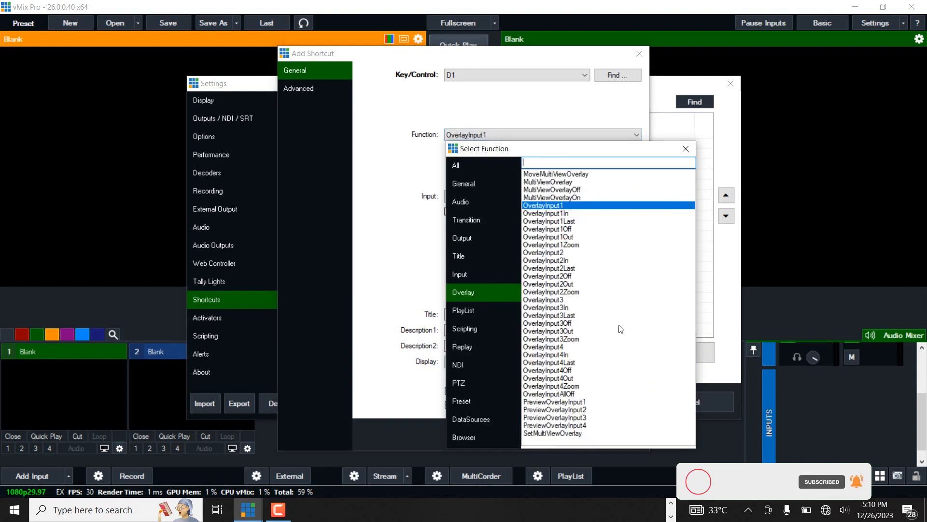
double_click(548, 347)
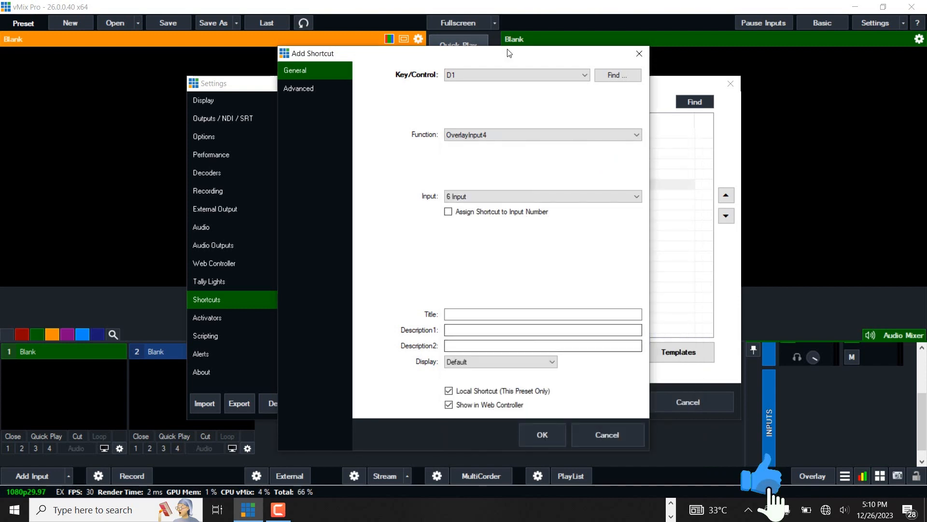
click(614, 76)
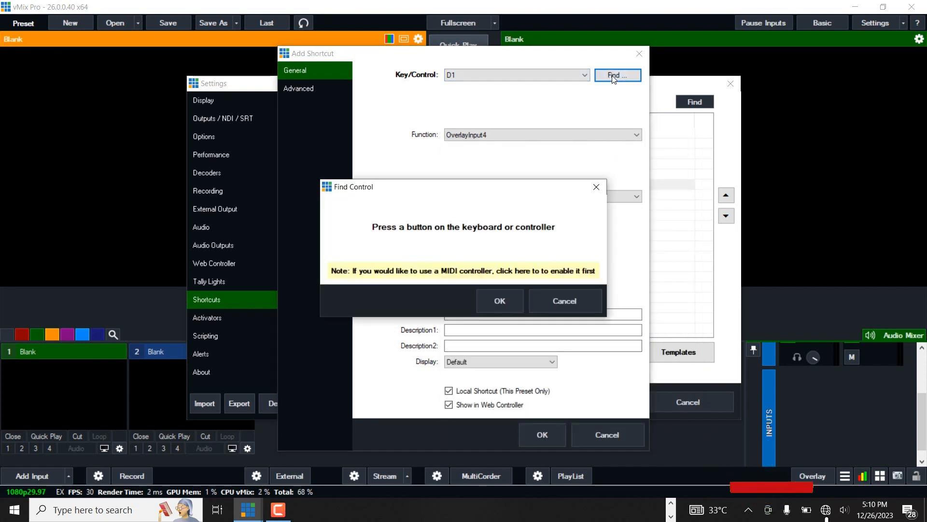
key(4)
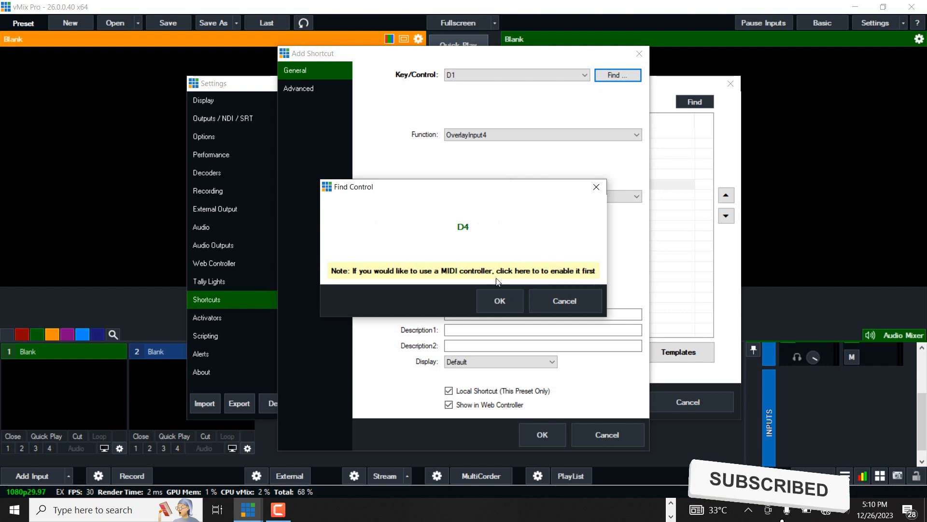
click(499, 300)
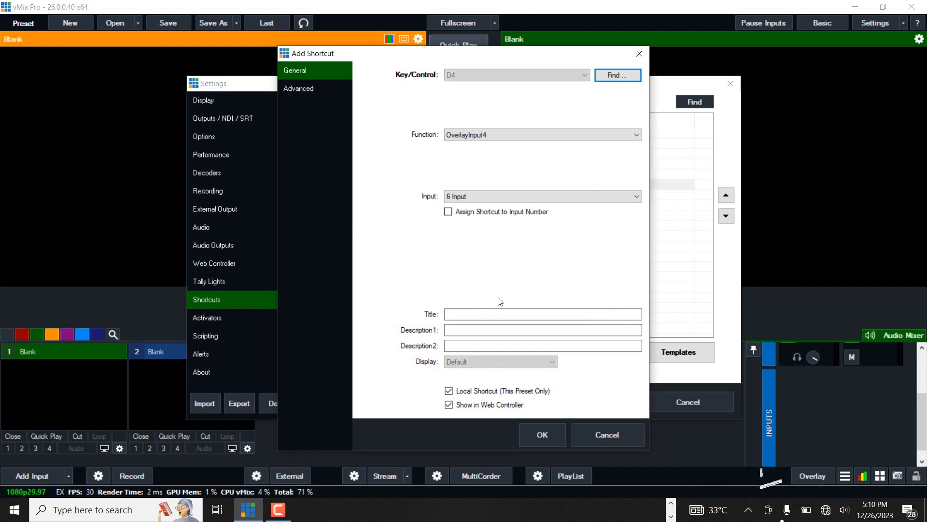
click(542, 435)
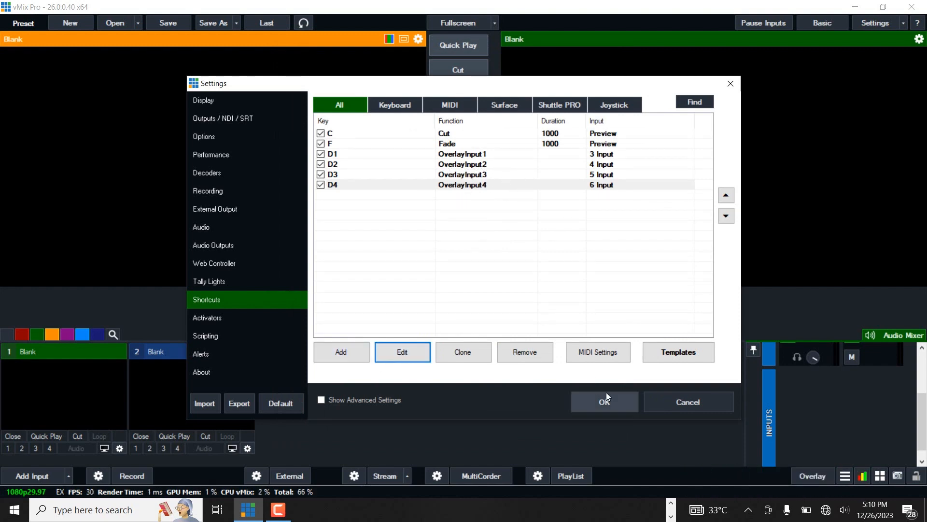
click(610, 403)
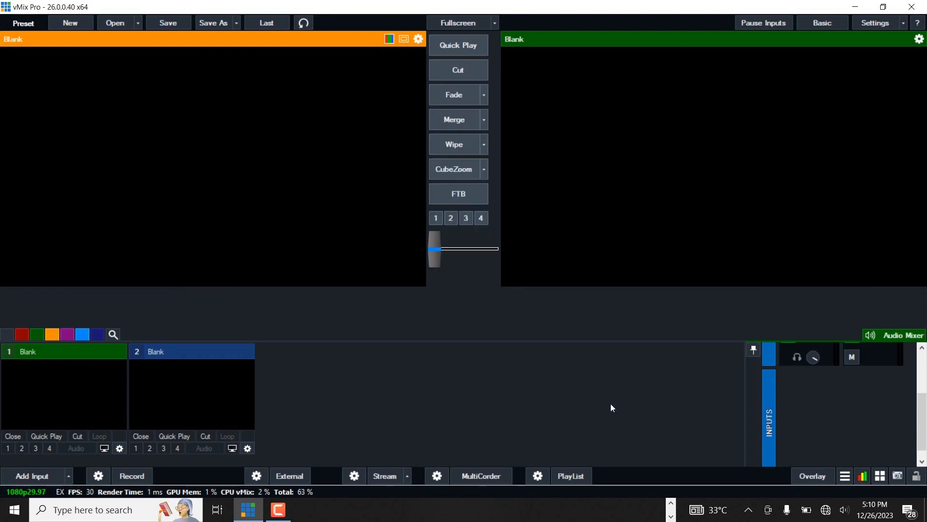
Step: Add the Spyro.mp4 video file as a new input
click(28, 471)
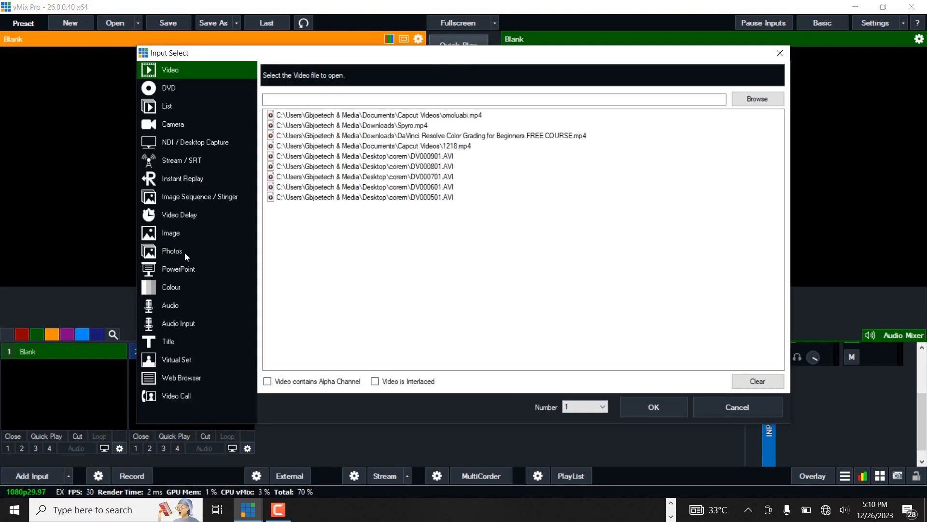
click(401, 126)
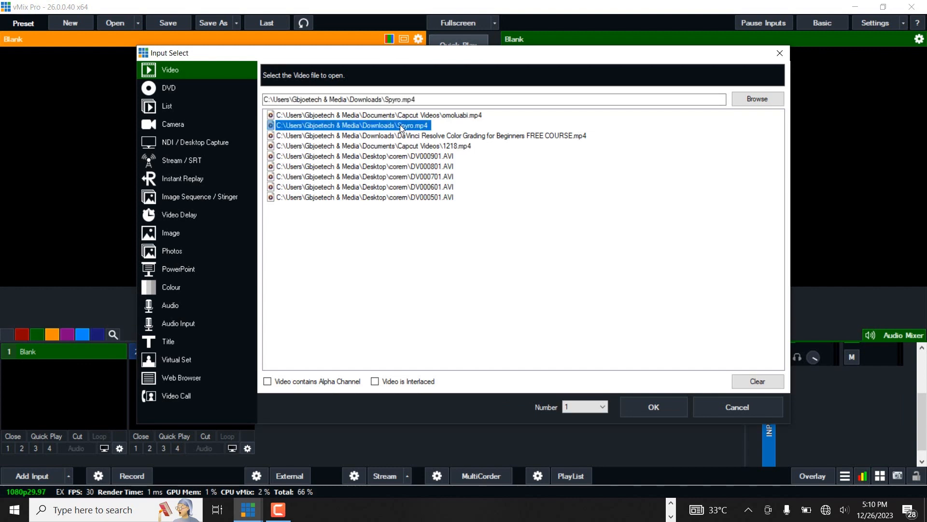
click(659, 409)
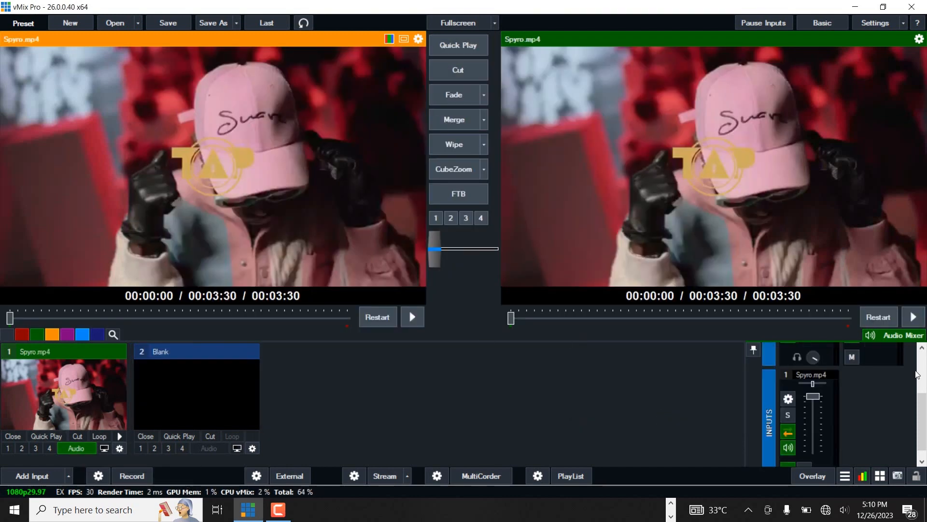
Step: Lower the Spyro.mp4 input's volume fader to the bottom in the audio mixer
scroll(924, 379, up, 3)
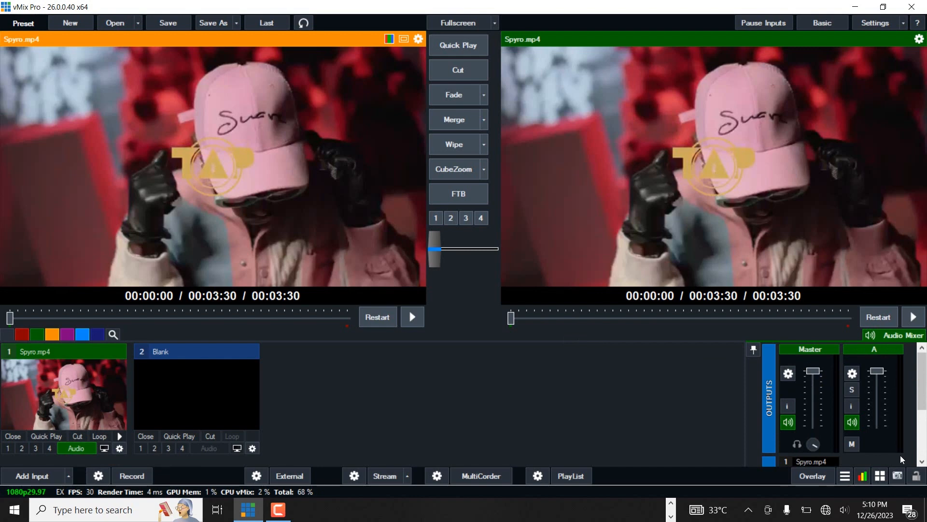
scroll(925, 437, down, 3)
mouse_move(819, 384)
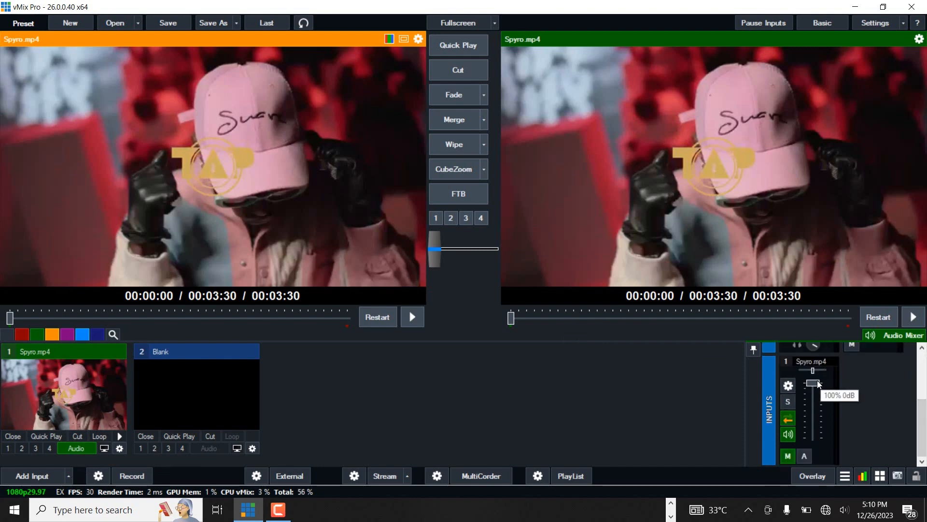
drag(814, 384, 813, 443)
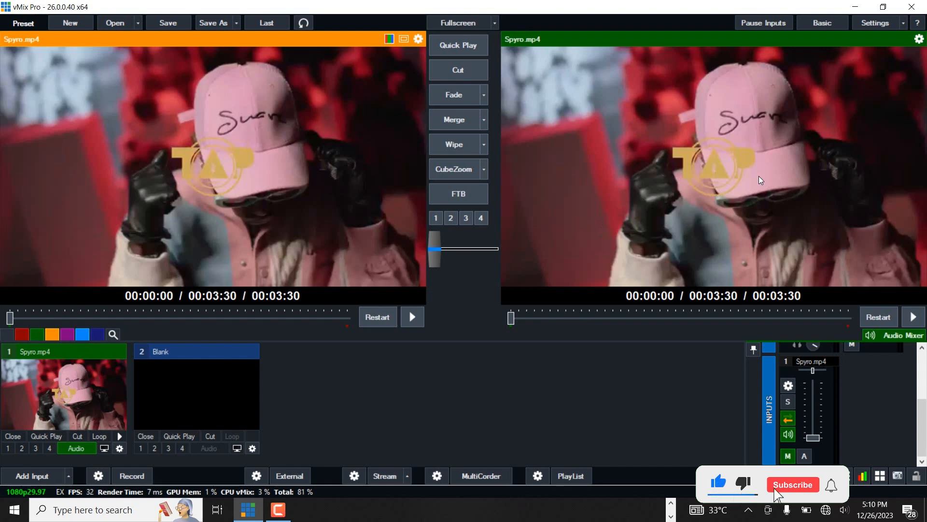
Step: Add an Audio Input using the Microphone (USBAudio1.0) device as input 2
click(25, 473)
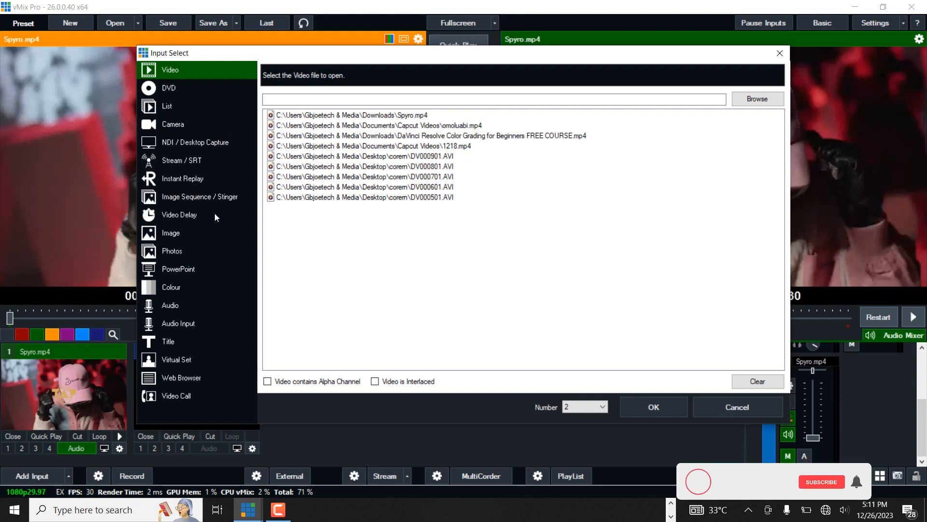
click(173, 324)
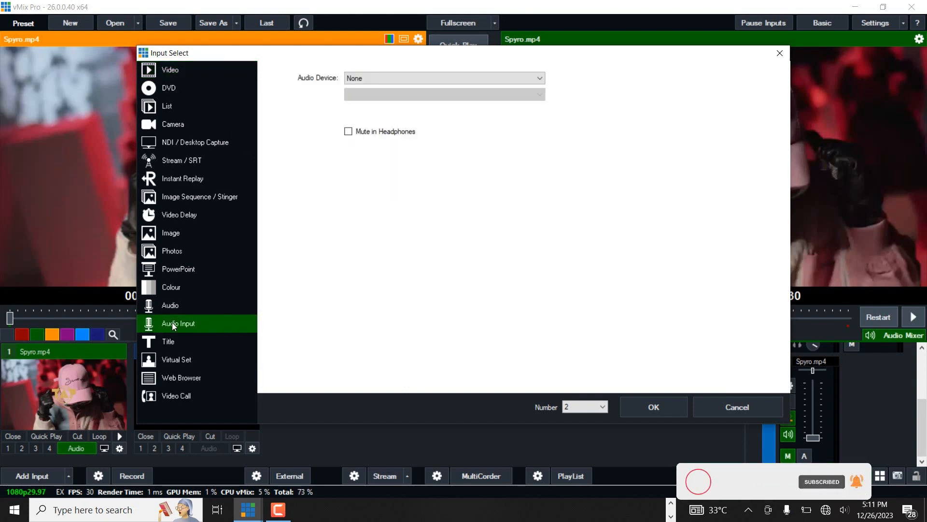
click(419, 78)
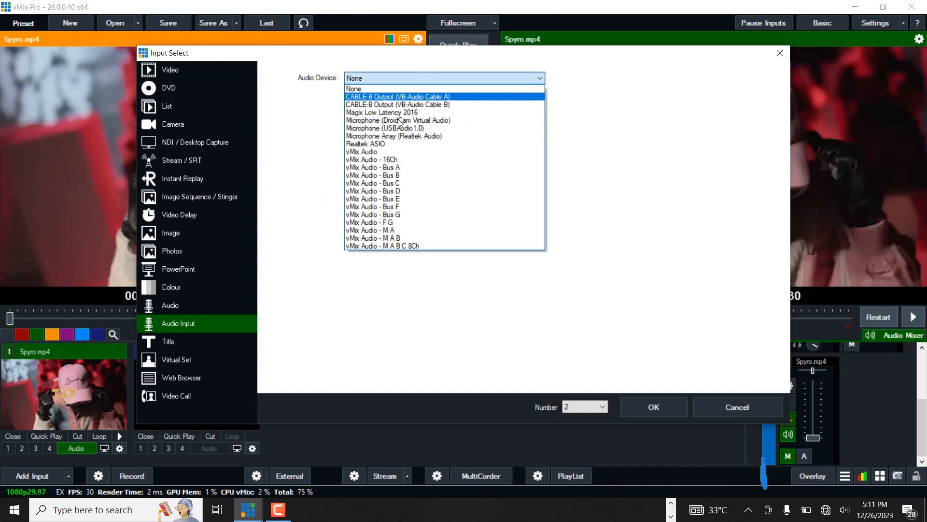
click(386, 128)
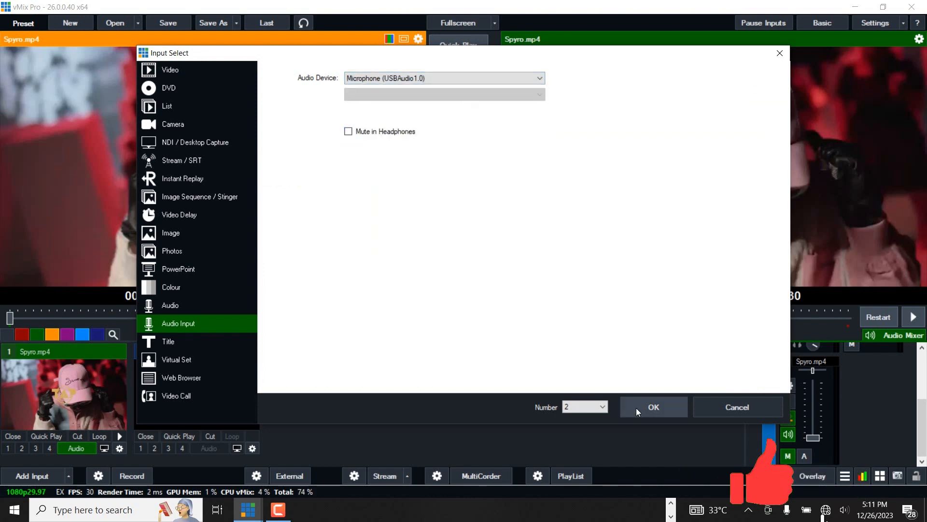
click(653, 407)
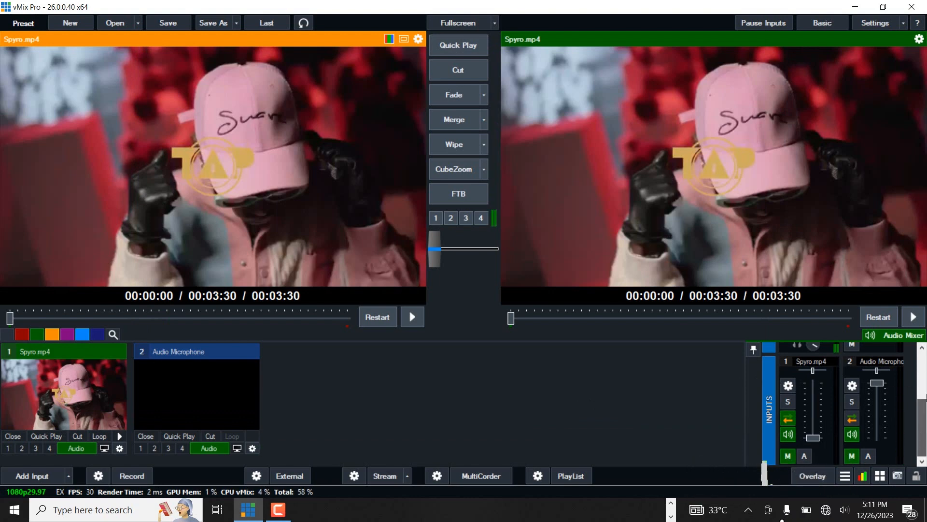
Step: Collapse the Audio Microphone input's tile in the inputs area
drag(926, 397, 879, 442)
mouse_move(880, 420)
mouse_move(923, 421)
mouse_down()
mouse_move(925, 461)
mouse_move(926, 405)
mouse_up()
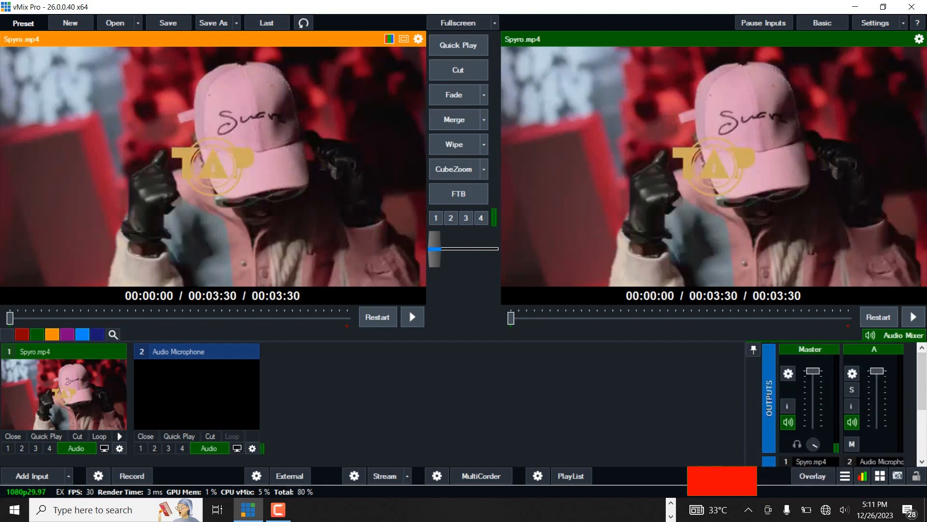
double_click(211, 352)
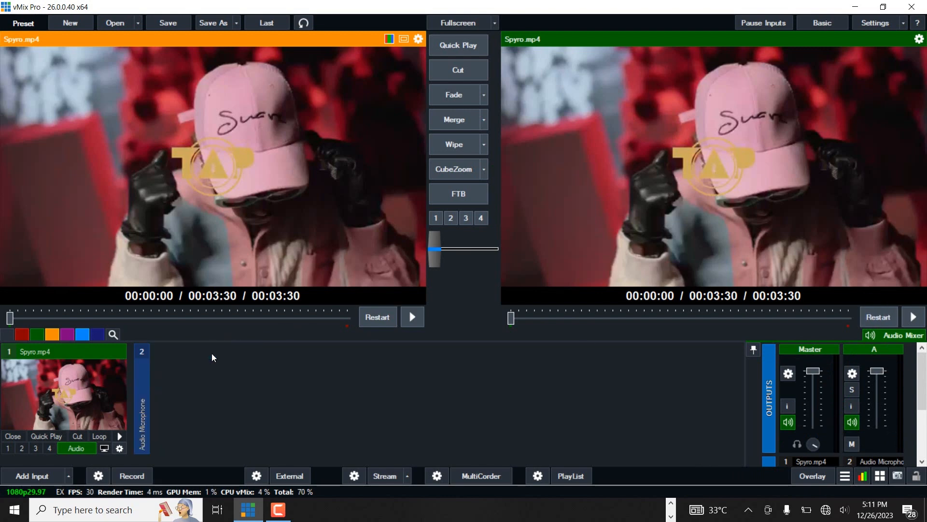
Step: Add the TSW logo png.png image as an Image Sequence / Stinger input
click(19, 476)
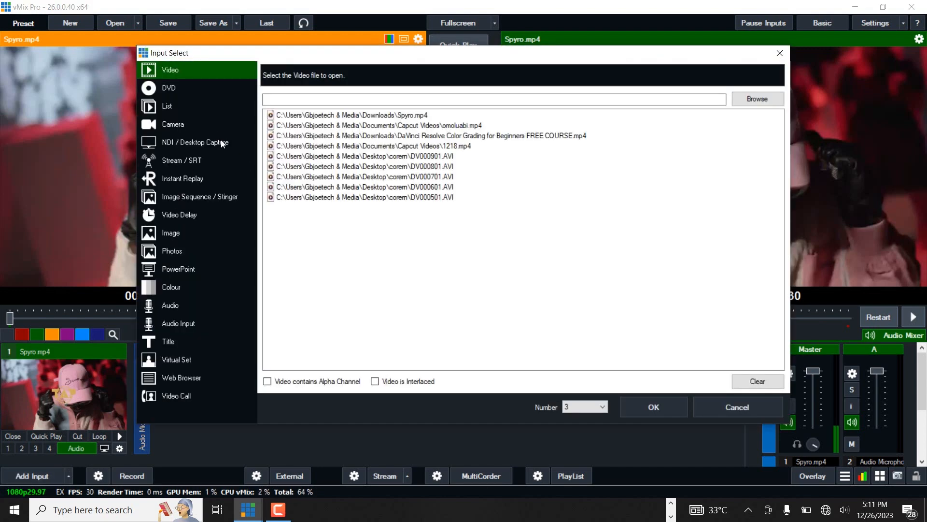
click(213, 196)
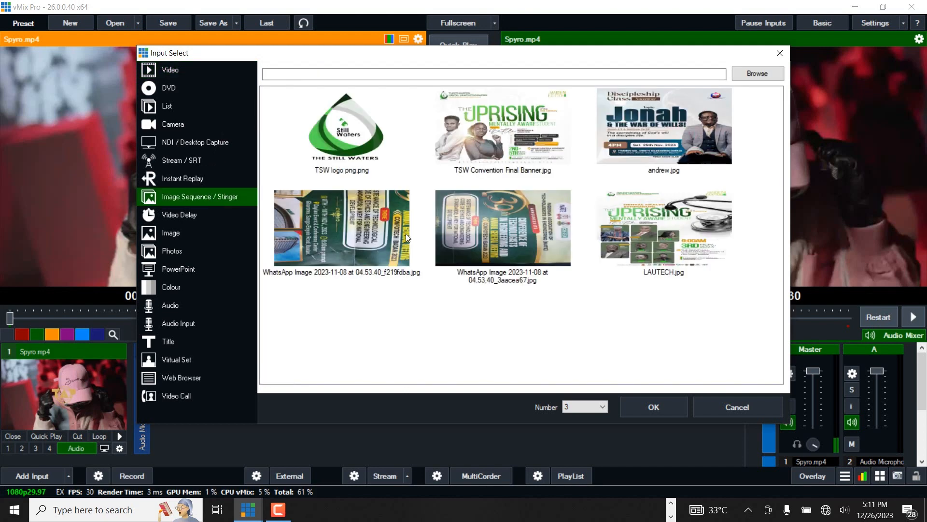
click(381, 139)
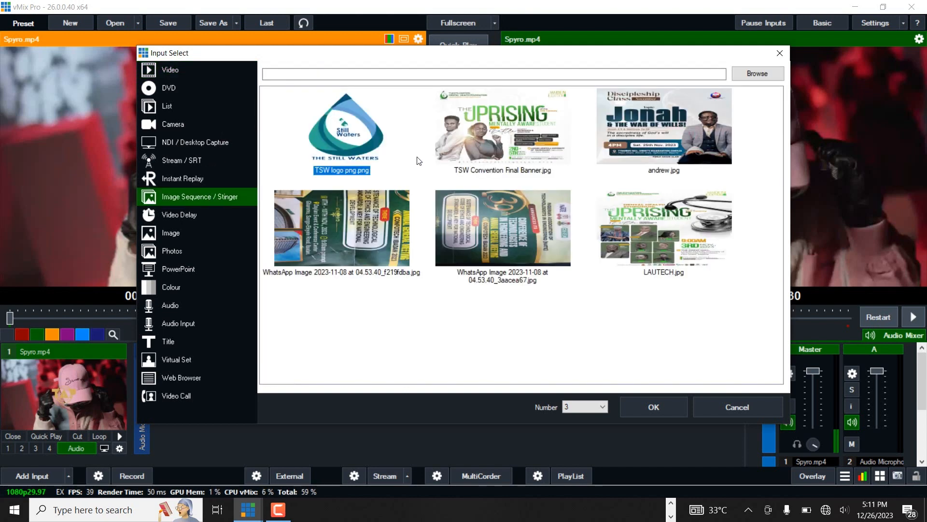
click(653, 401)
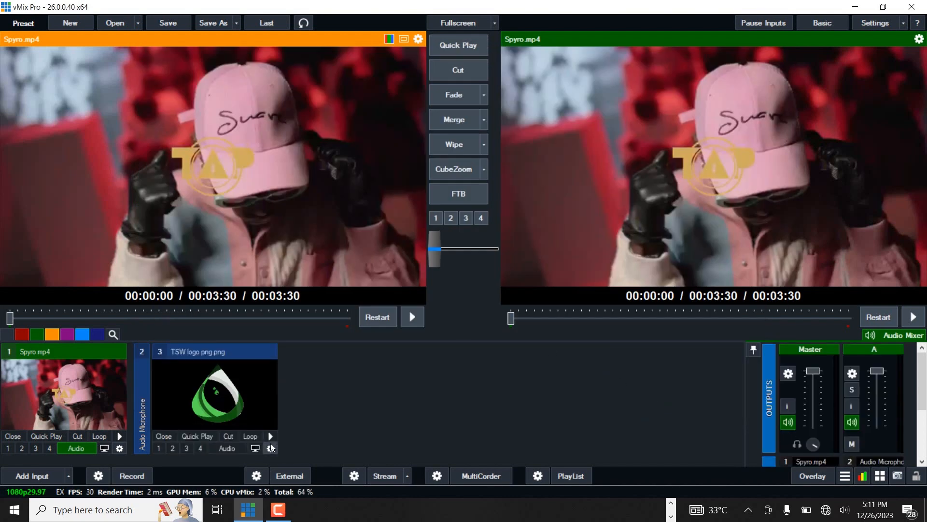
Step: Shrink the TSW logo input's zoom to about 0.16, reposition it toward the upper right, and close its settings
click(270, 447)
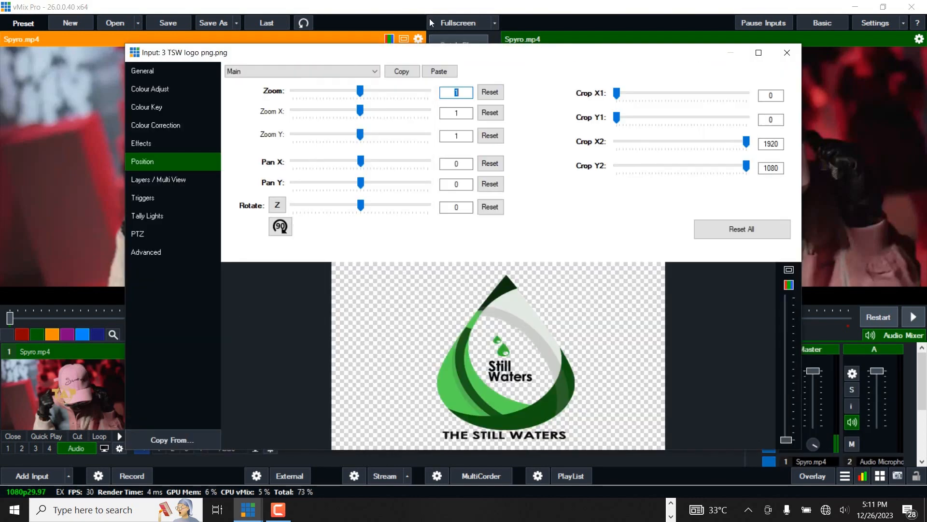
drag(360, 92, 304, 91)
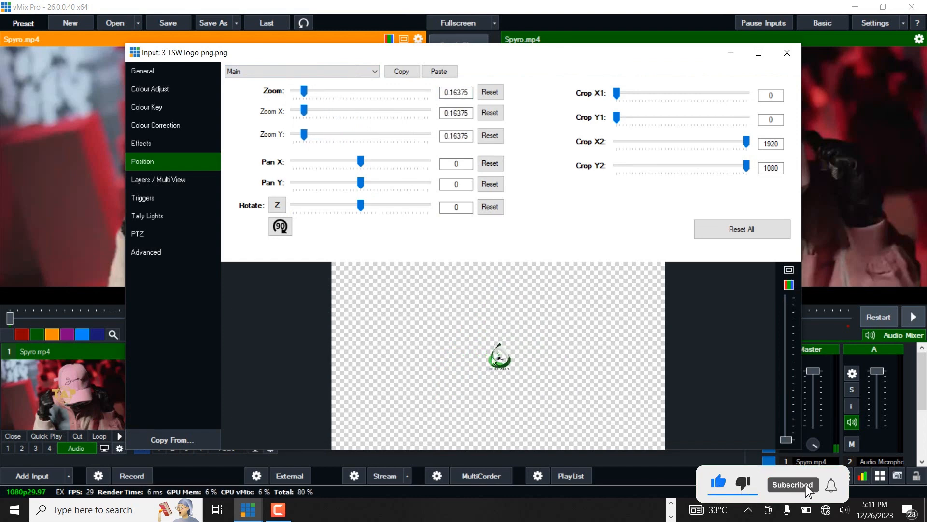
drag(499, 357, 643, 288)
click(784, 53)
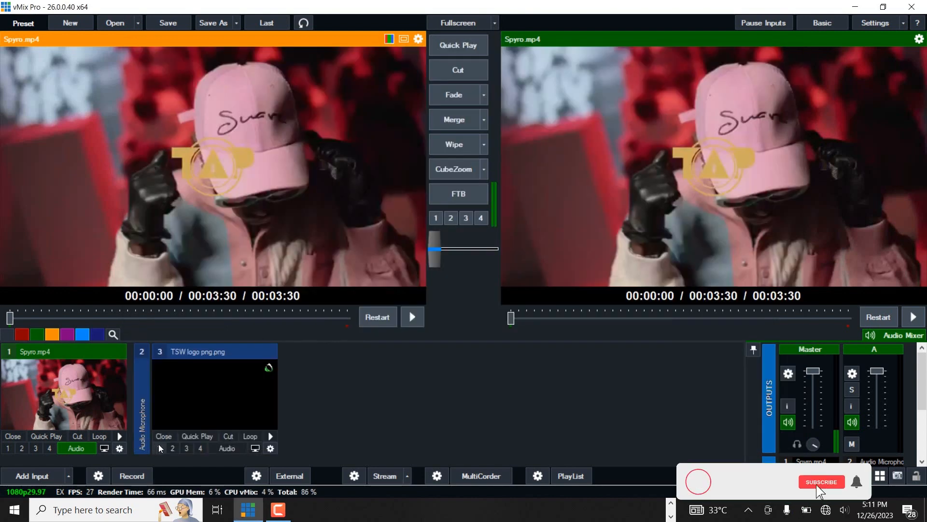
Step: Add the TSW Convention Final Banner.jpg image as an Image Sequence / Stinger input
click(37, 477)
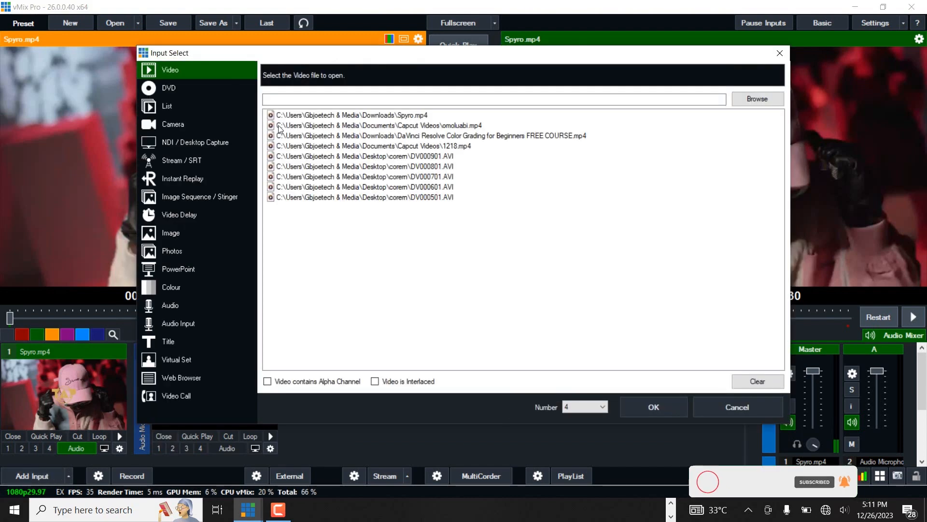
click(189, 193)
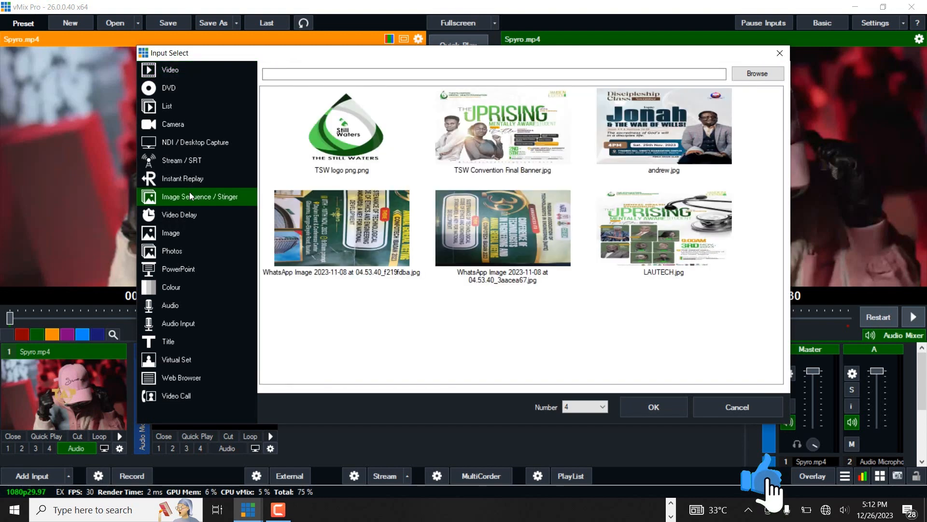
click(503, 149)
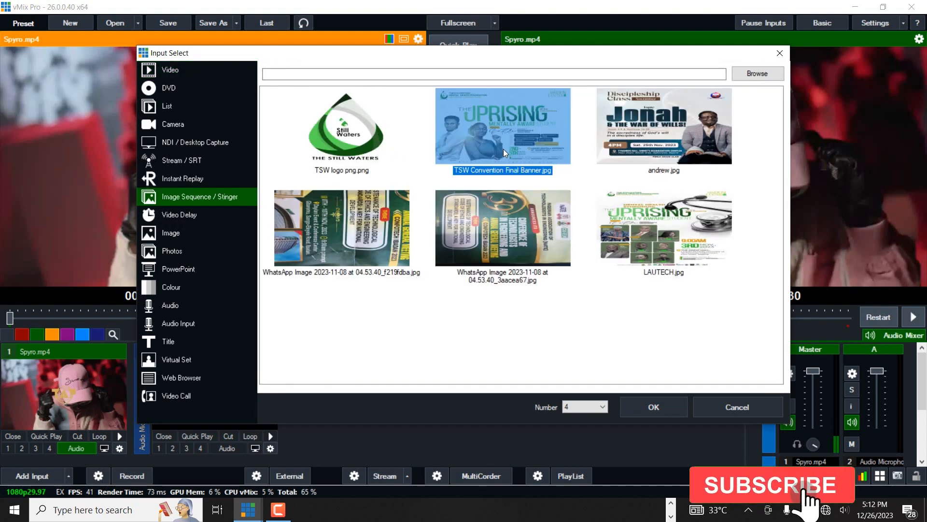
click(647, 409)
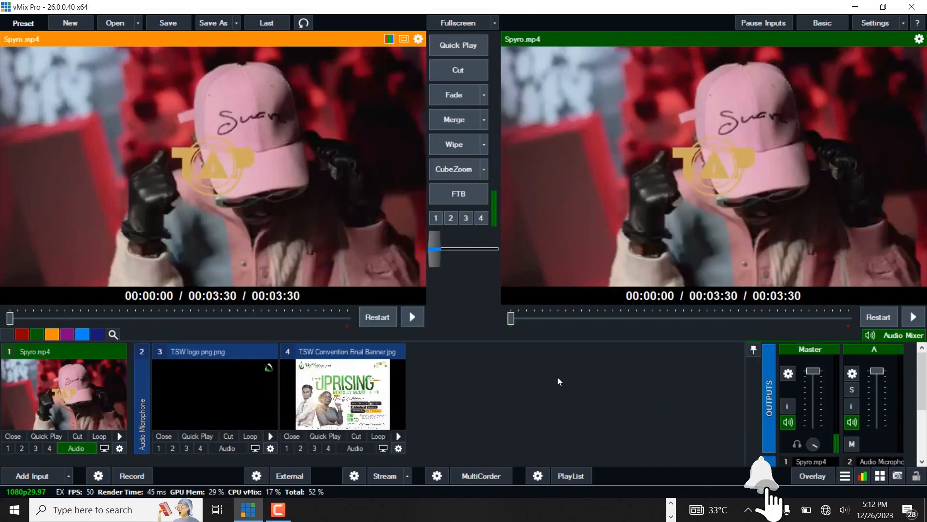
Step: Put the banner input in preview and transition it to output and back again
click(360, 408)
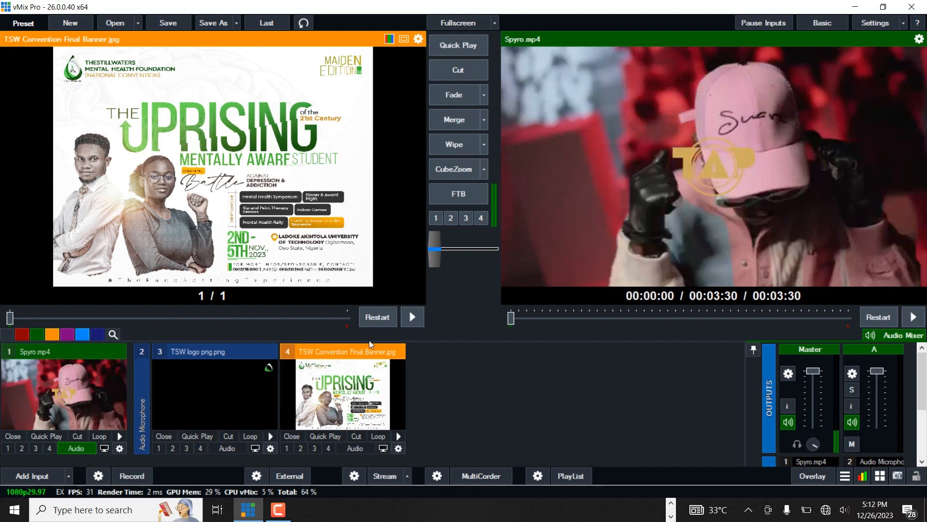
key(space)
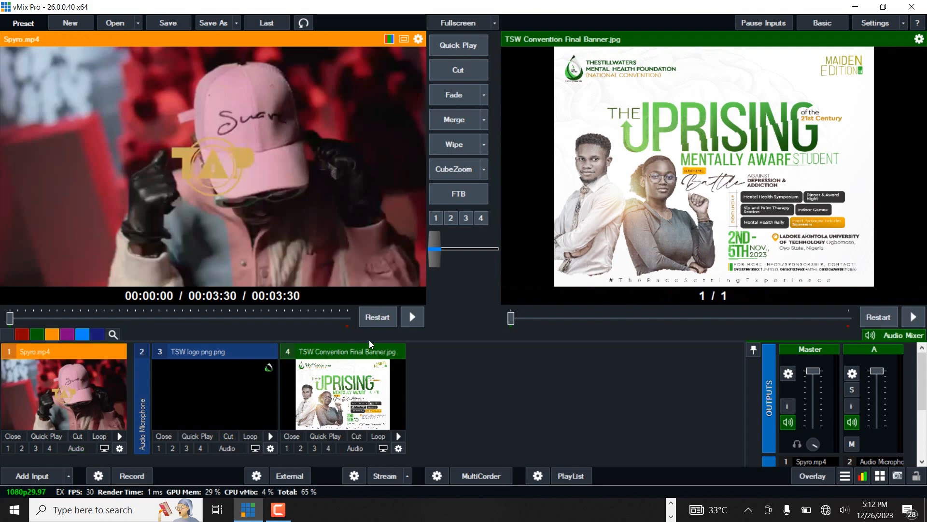
key(space)
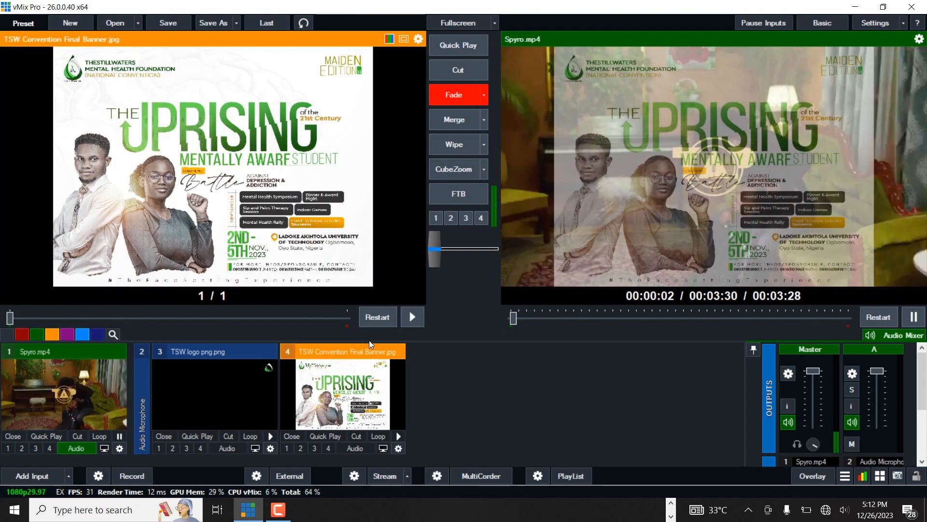
key(space)
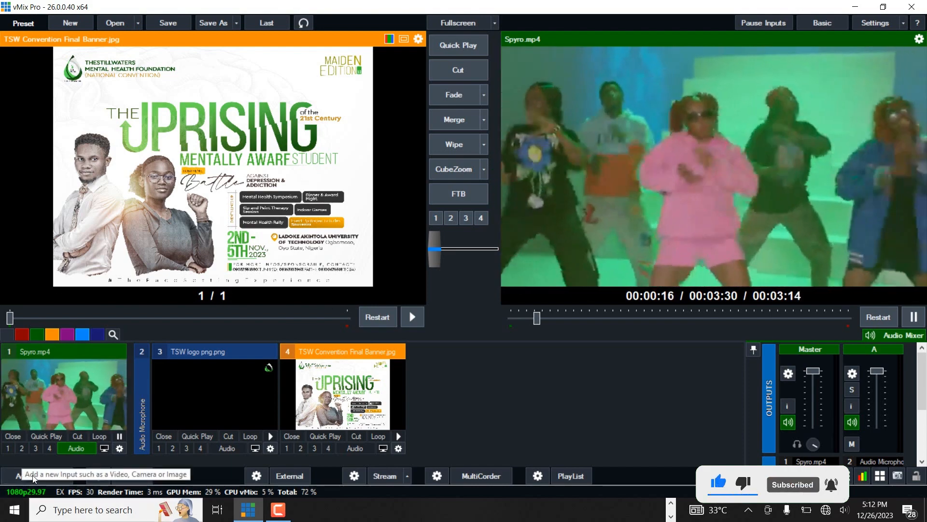
Step: Add the ibi eba yede title template as a Title input and close the title editor
click(33, 474)
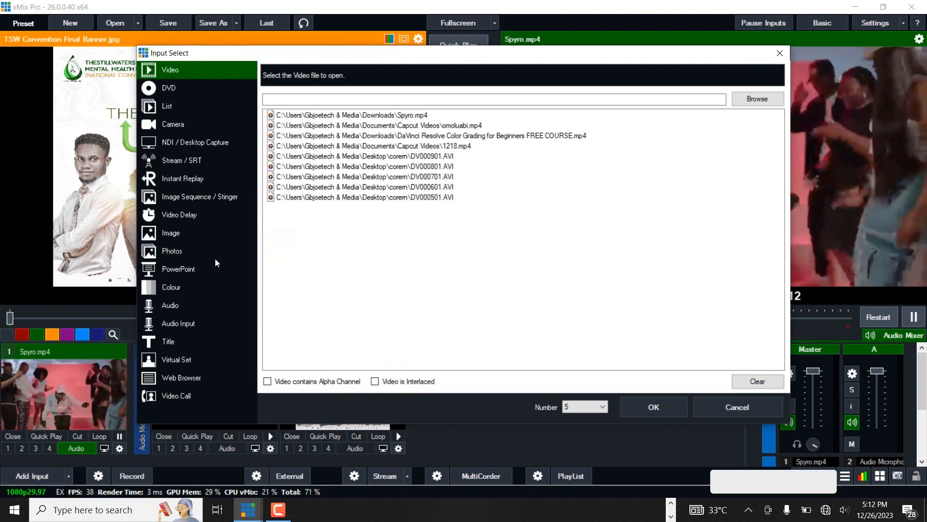
click(179, 339)
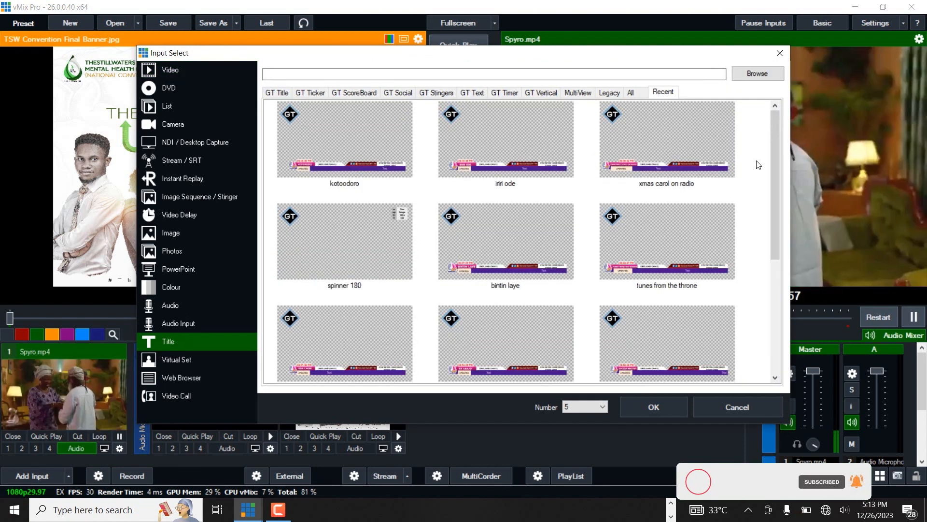
drag(777, 164, 781, 295)
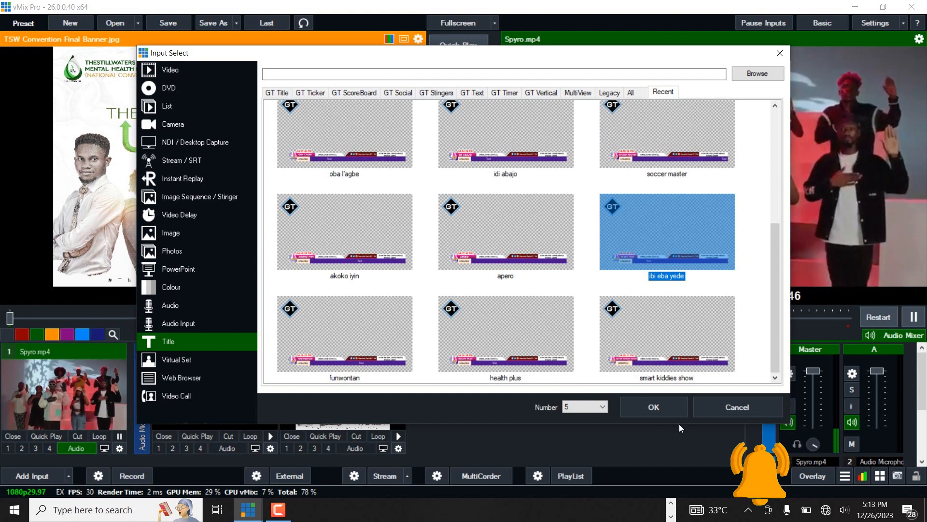
click(647, 412)
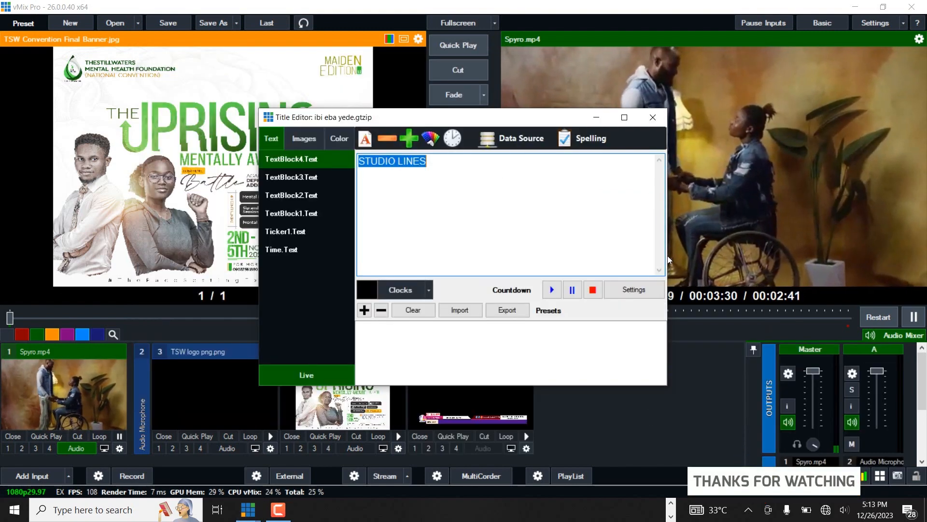
click(652, 118)
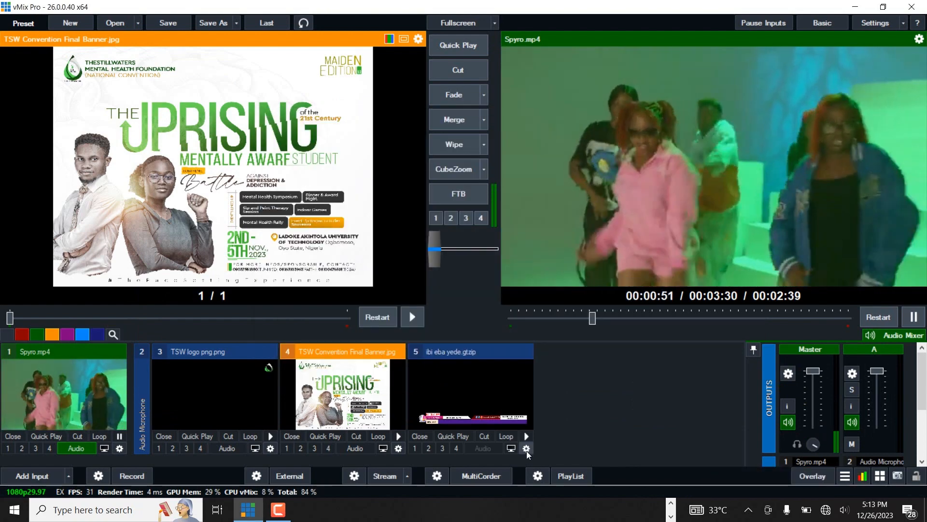
Step: Set the title input's zoom to about 1.13, shift it slightly downward in its preview, and close its settings
click(527, 449)
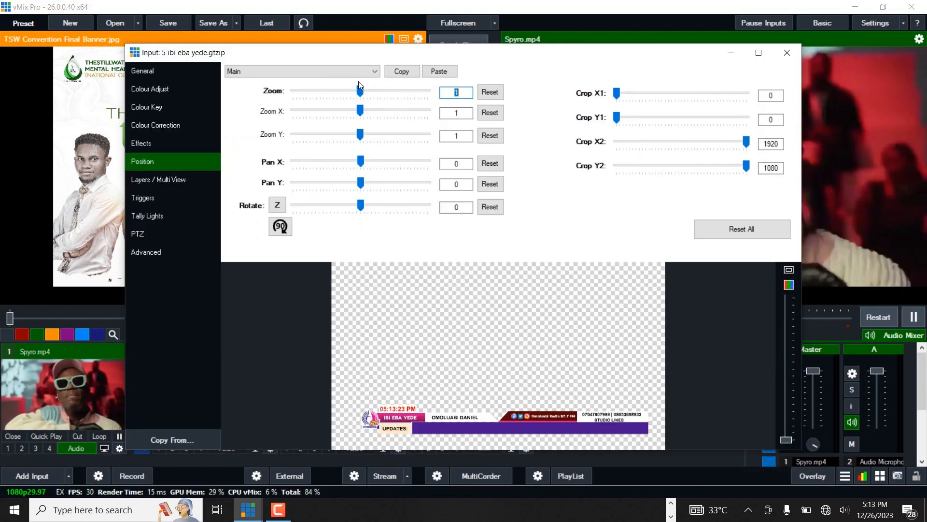
drag(360, 92, 362, 92)
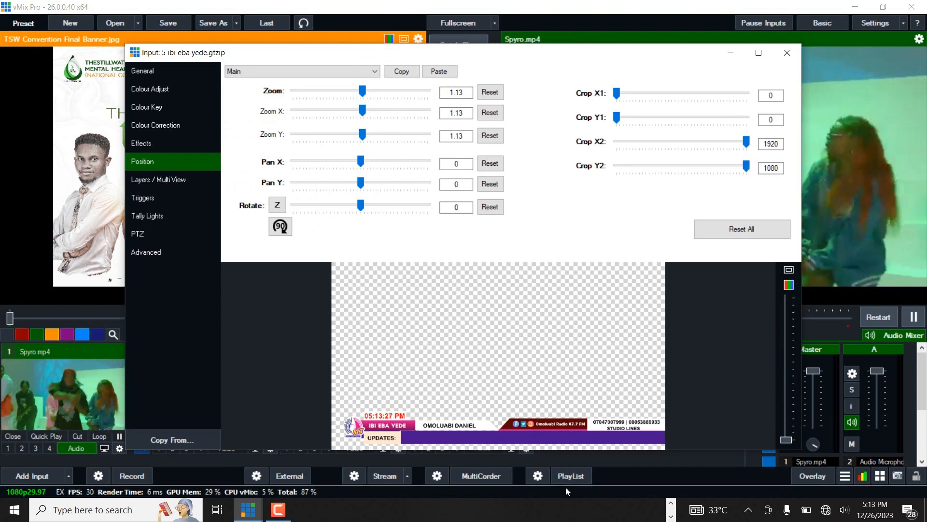
mouse_move(588, 427)
mouse_down()
mouse_move(575, 432)
mouse_move(588, 436)
mouse_up()
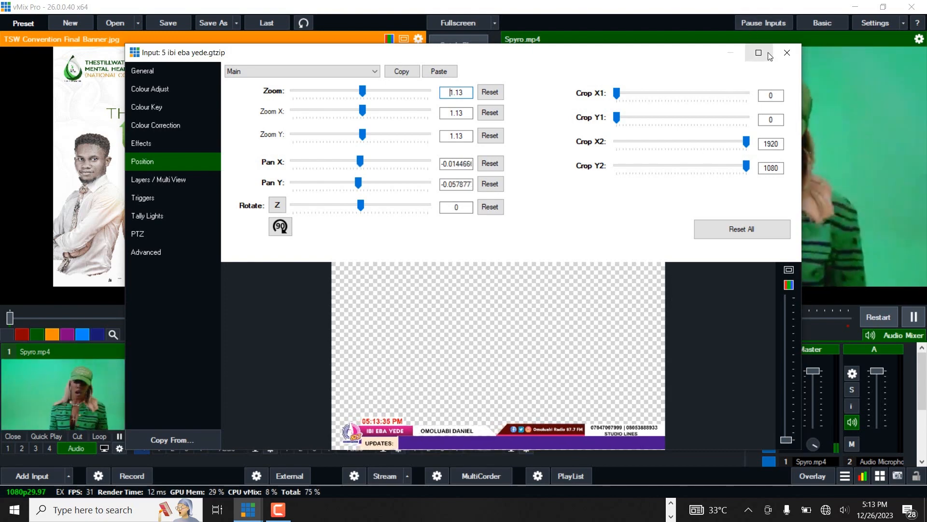
click(786, 54)
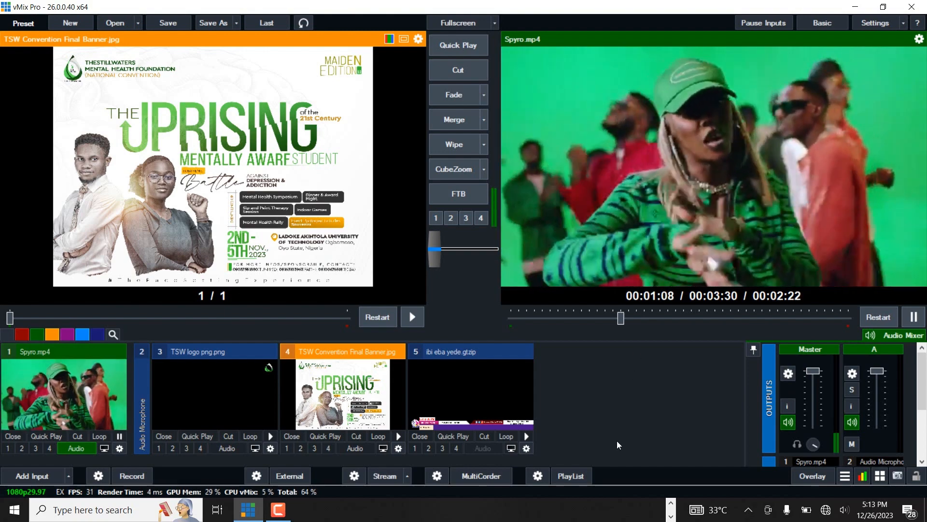
Step: Bring the logo and title overlays onto the output, then toggle the title overlay off and on several times
key(1)
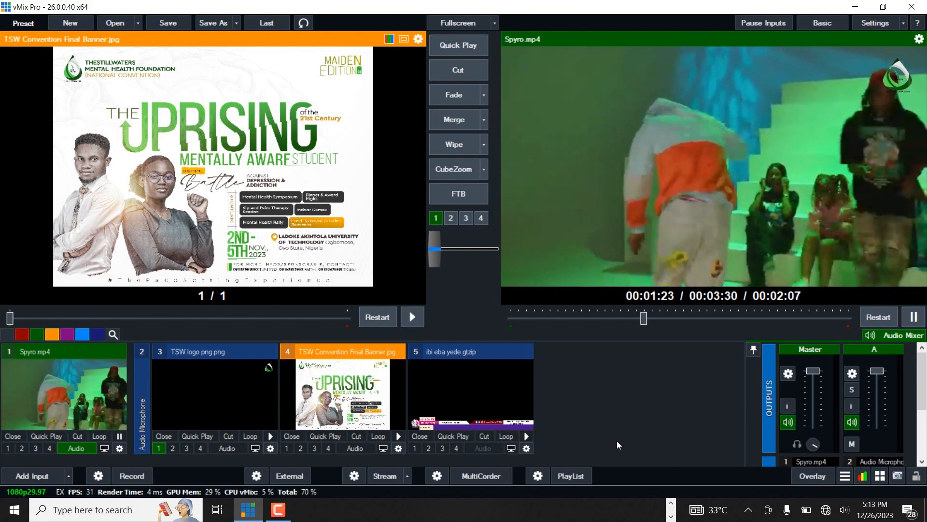
key(3)
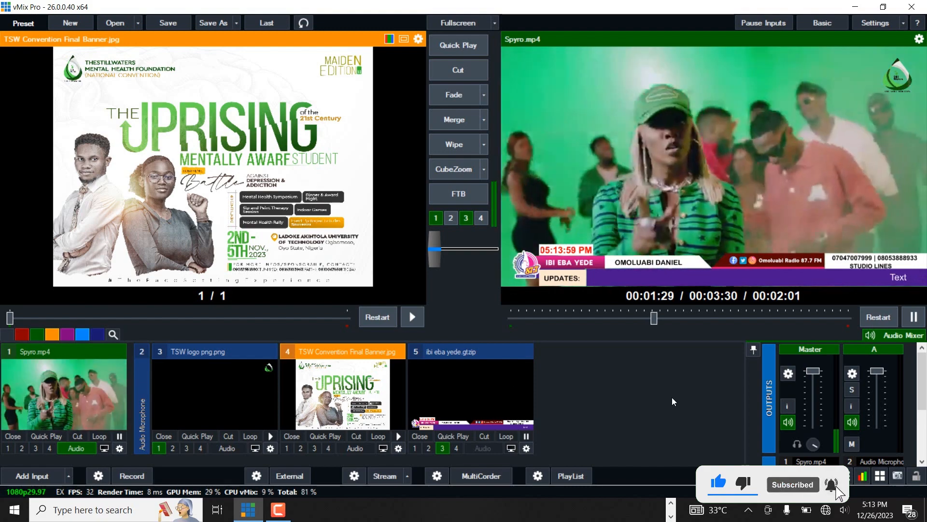
click(443, 448)
click(442, 448)
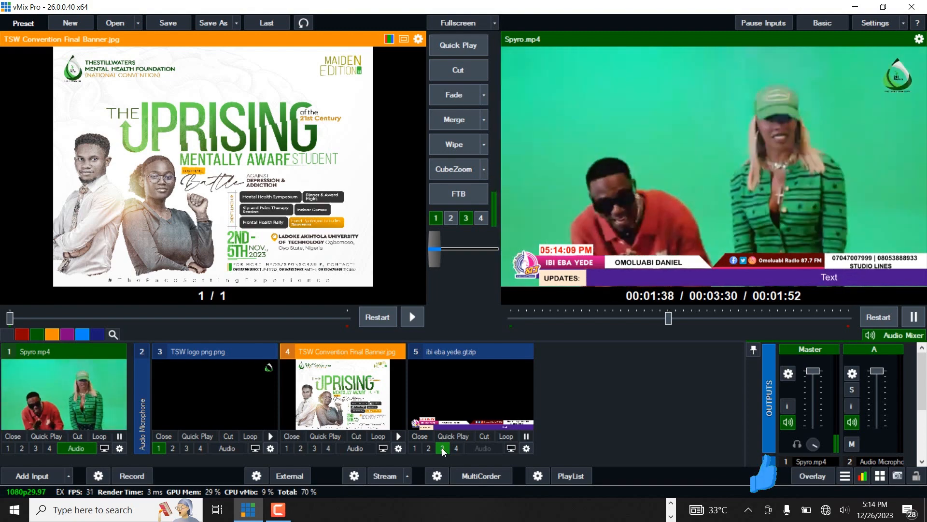
click(442, 448)
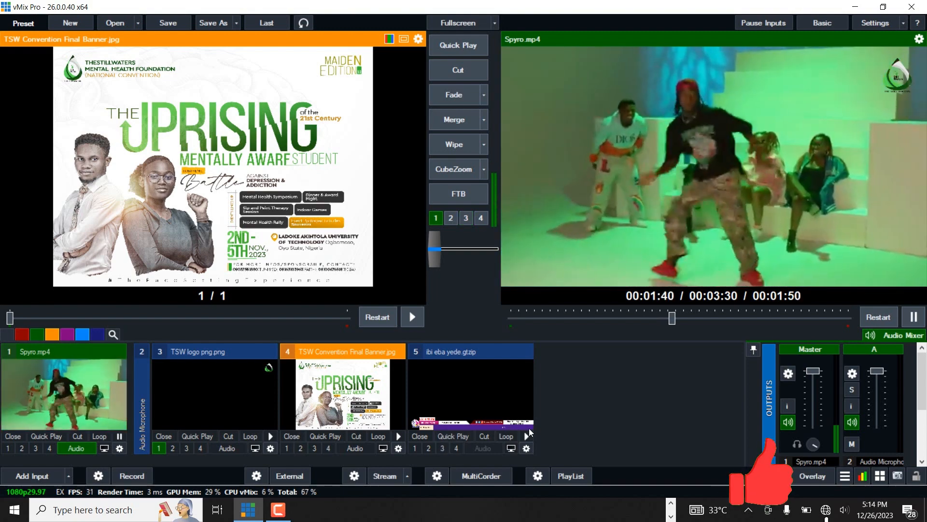
click(527, 434)
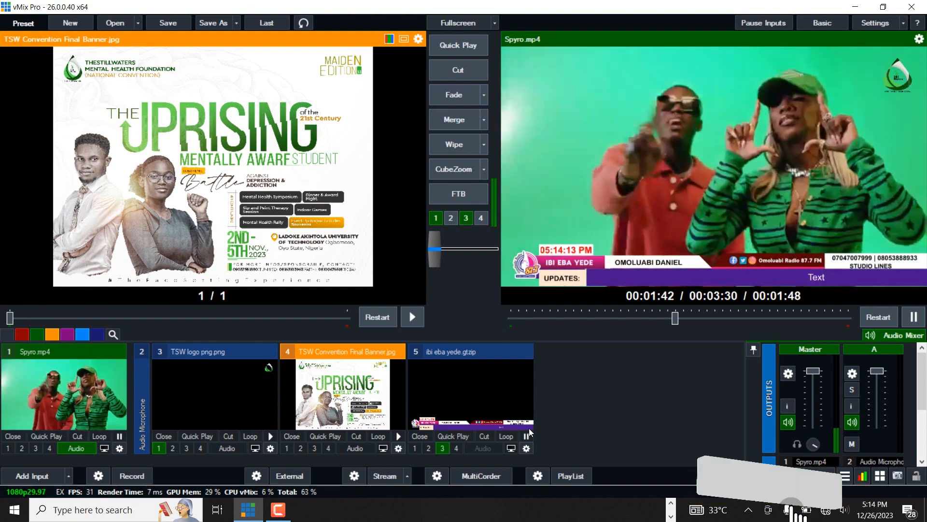
click(527, 433)
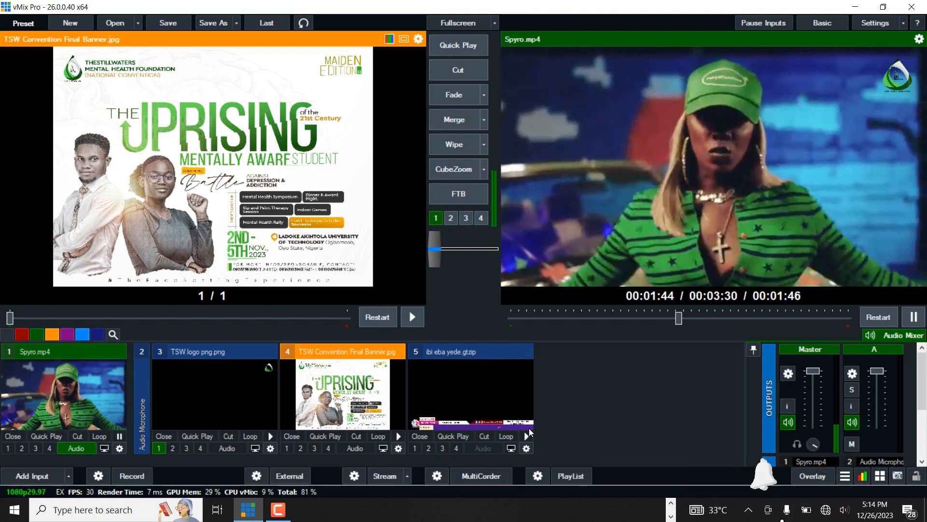
click(529, 428)
click(529, 428)
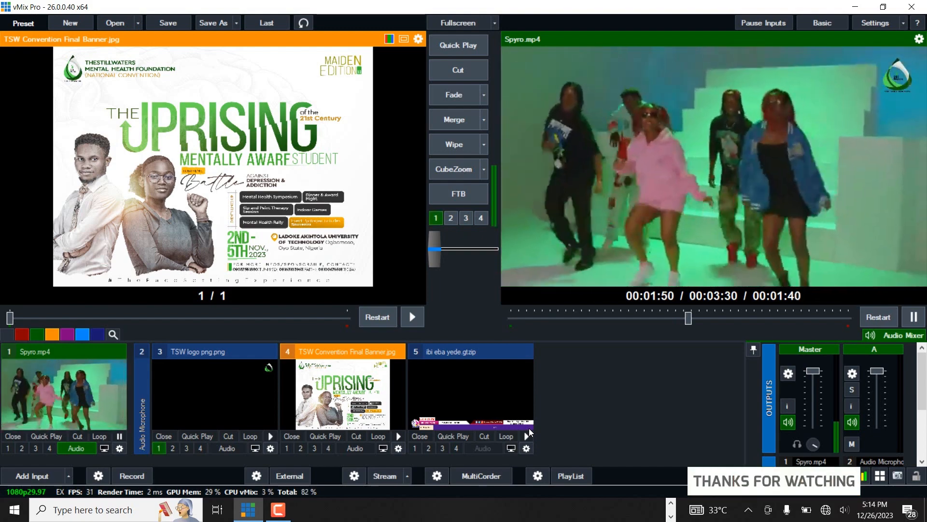
click(529, 428)
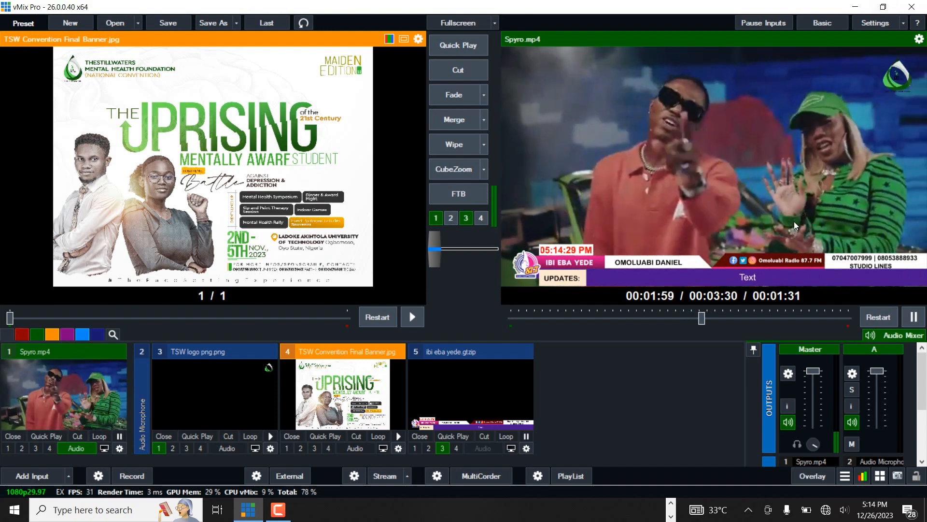
Step: Transition the banner to output with the shortcut and toggle the logo and title overlays using their shortcuts
key(2)
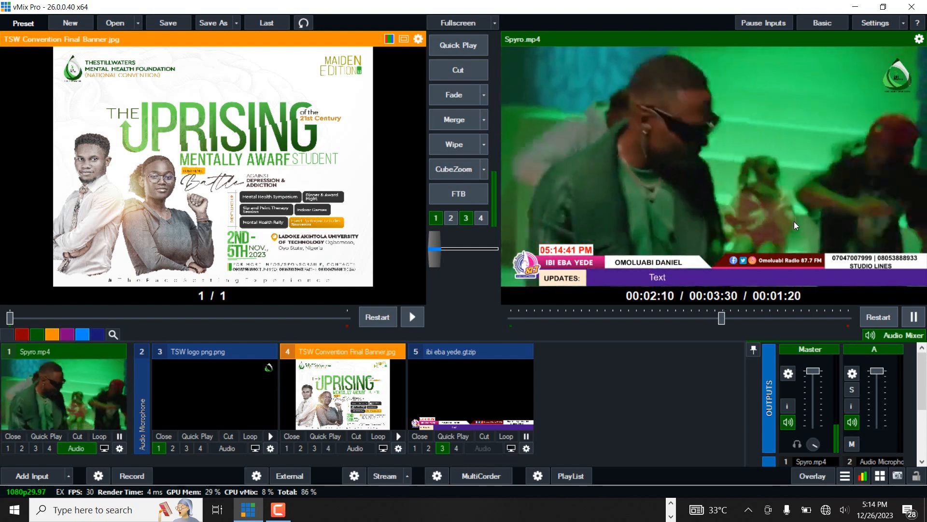
key(space)
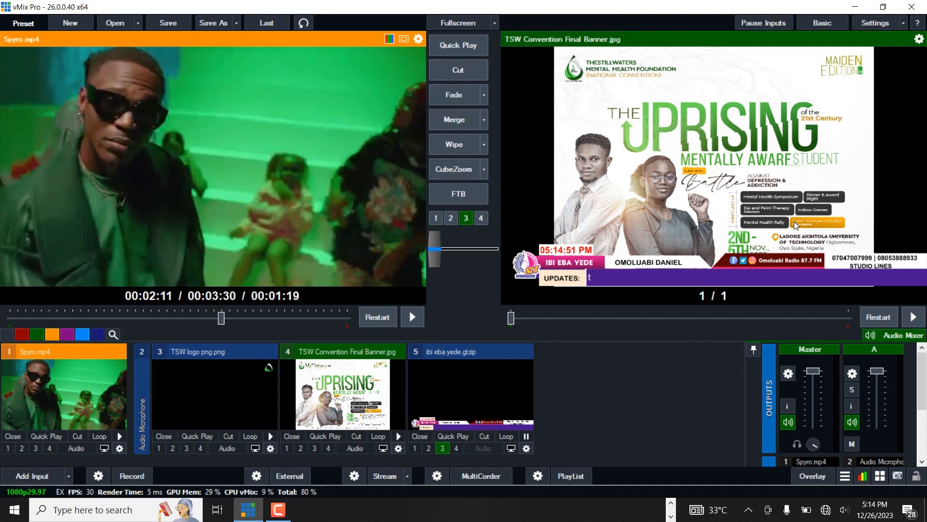
key(1)
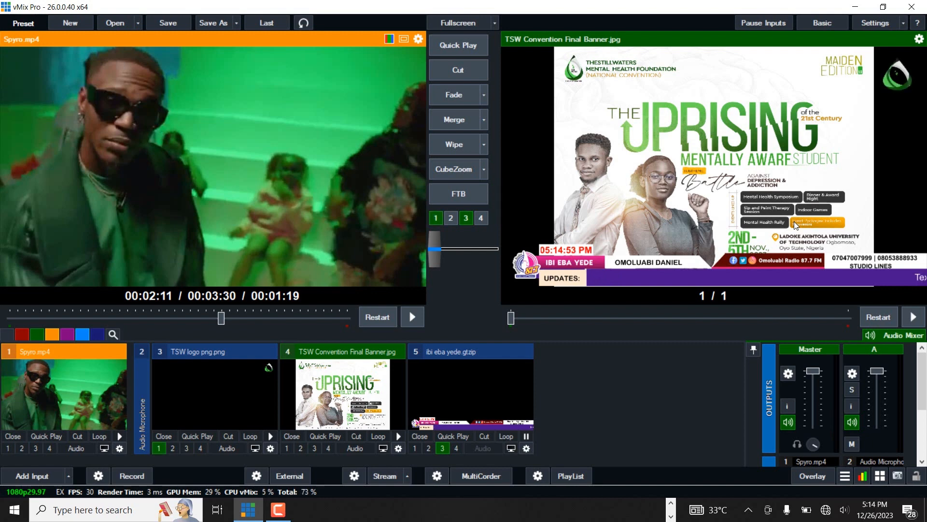
key(3)
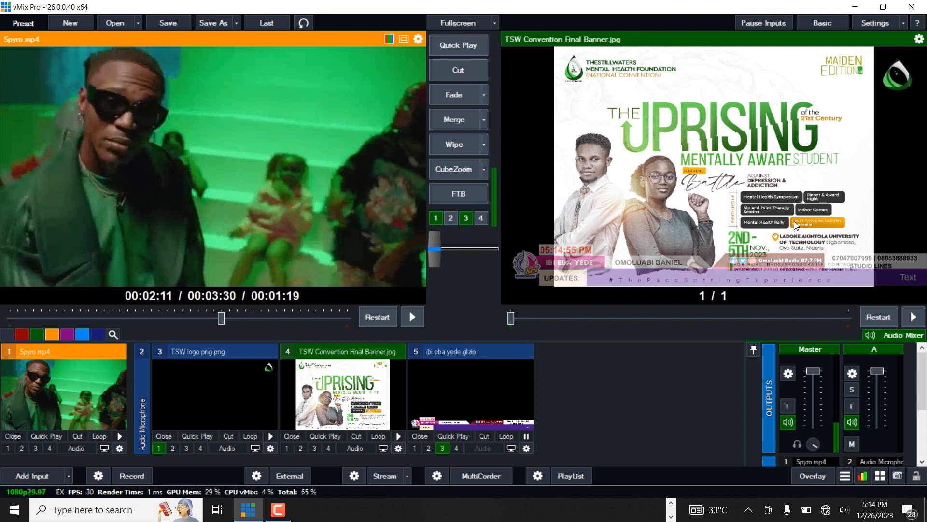